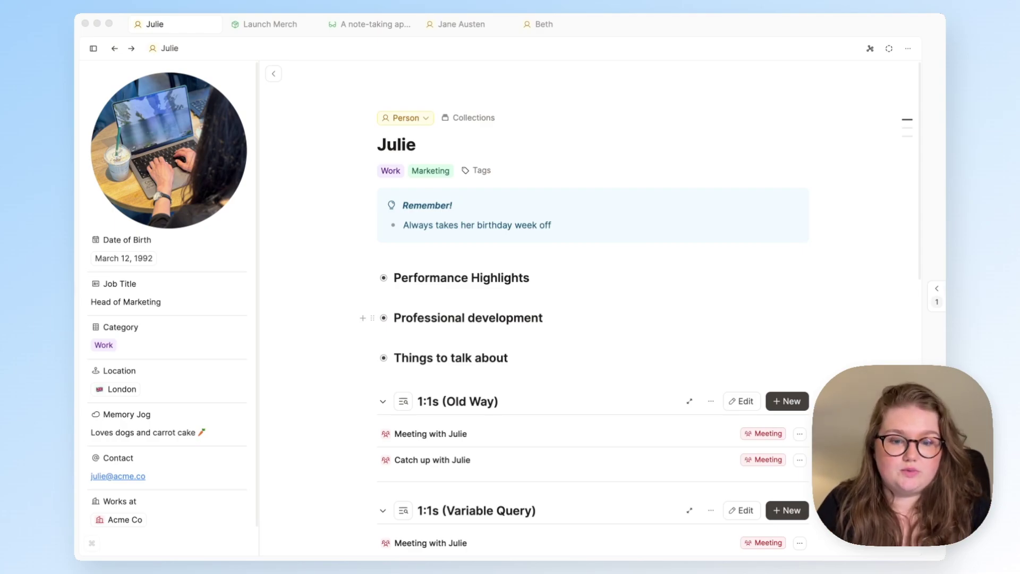
Collapse the property sidebar on Julie's page so her notes and 1:1 meeting lists fill the view.
scroll(593, 323, "down", 1)
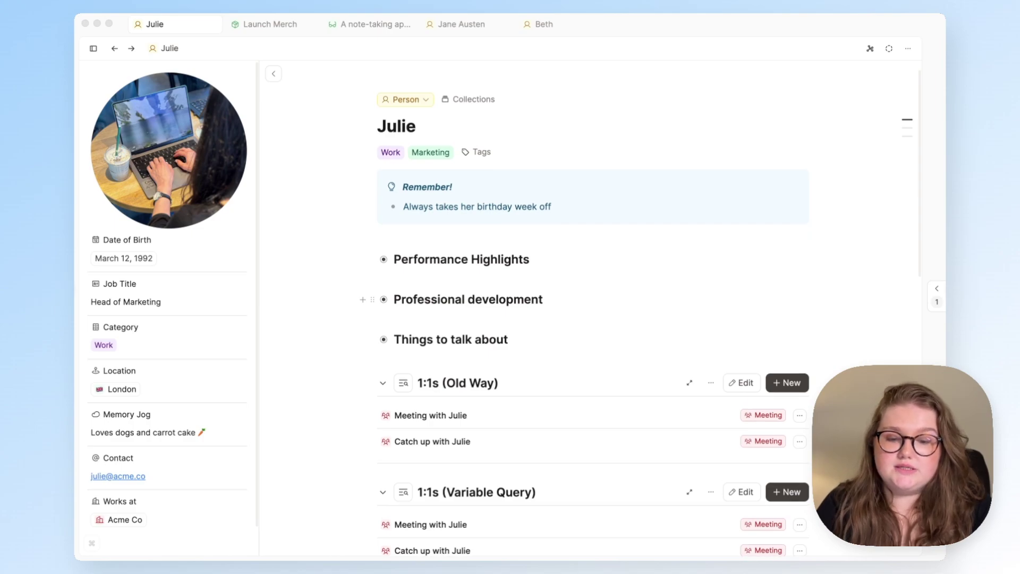
scroll(593, 313, "down", 1)
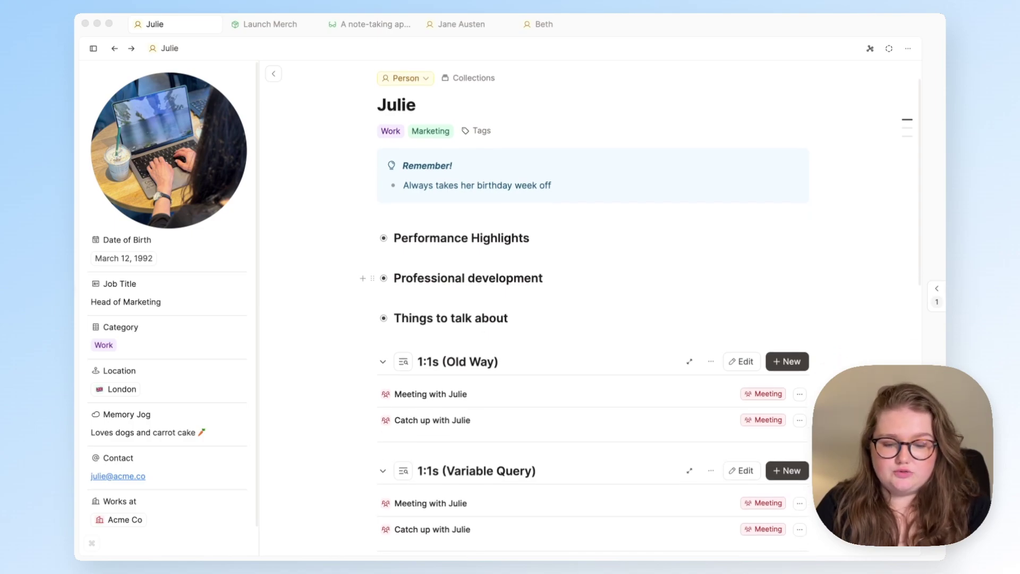
left_click(273, 75)
scroll(302, 207, "up", 1)
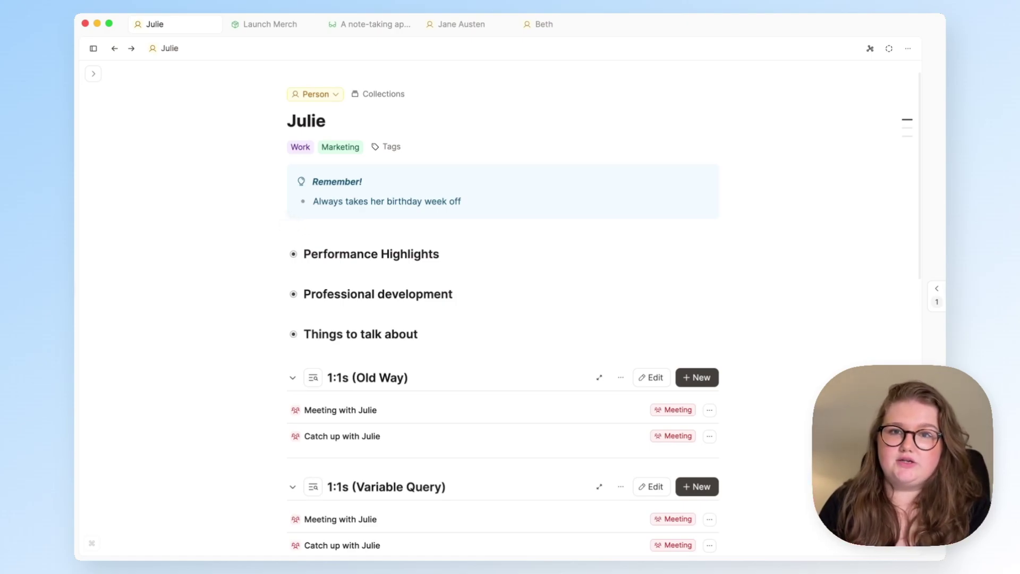
Inspect the 1:1s (Old Way) query settings and its fixed Julie filter value, then close them.
scroll(292, 224, "down", 4)
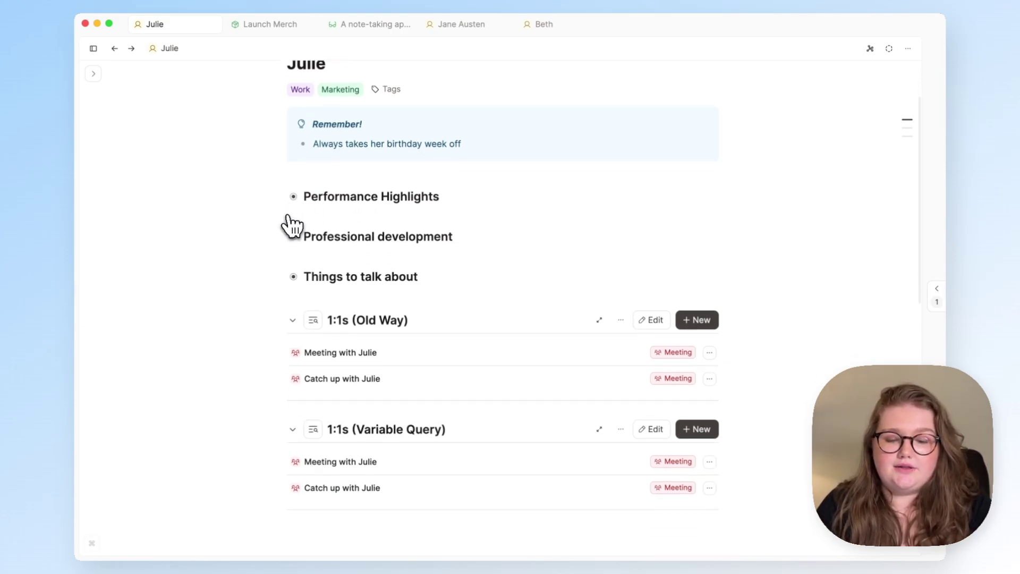
left_click(655, 277)
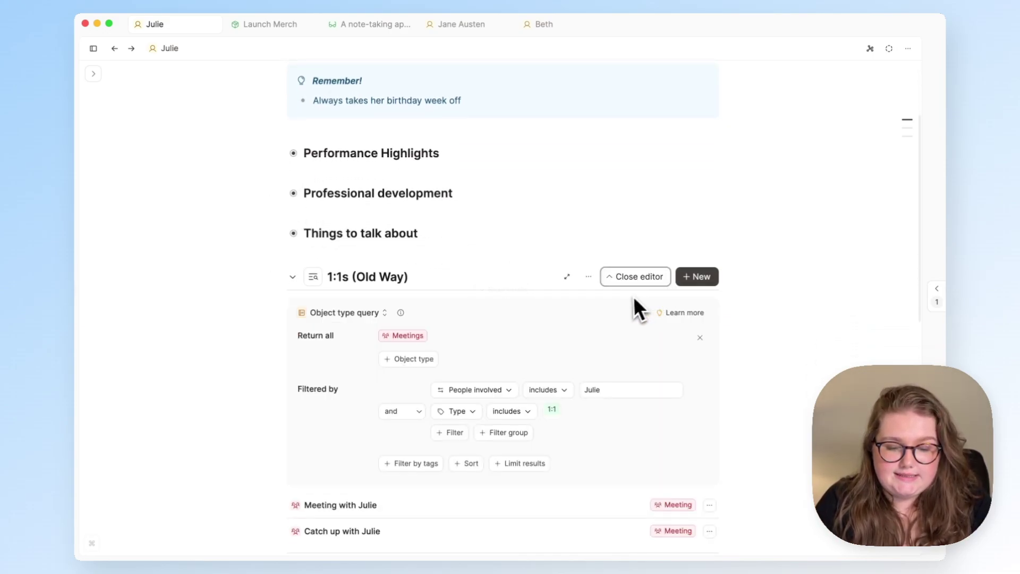
scroll(629, 308, "down", 4)
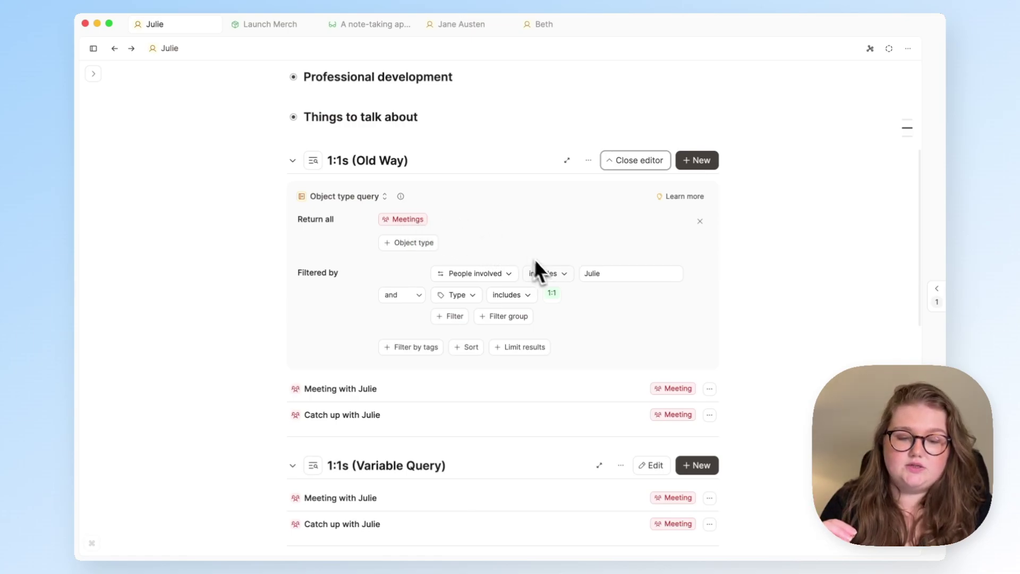
left_click(607, 274)
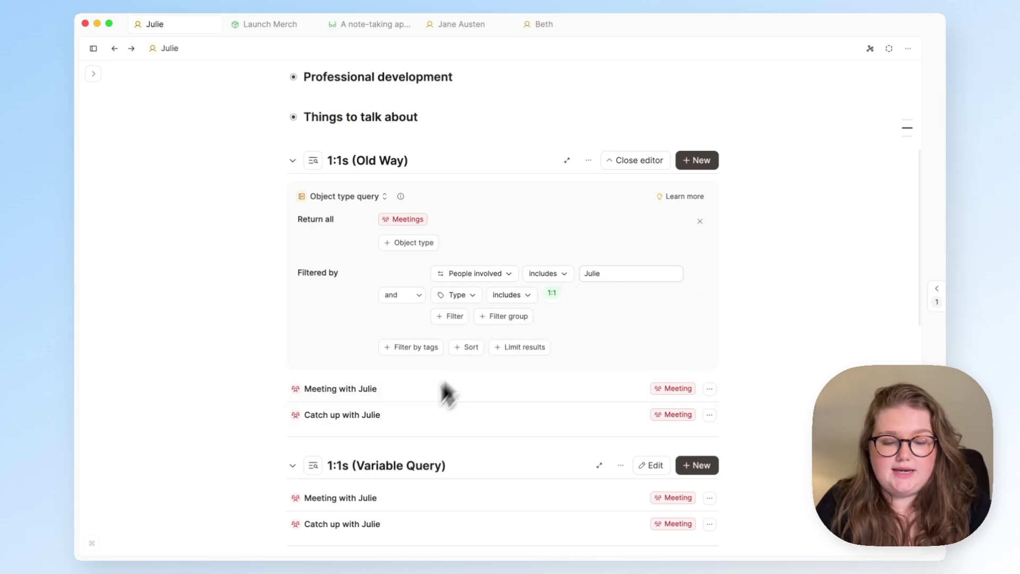
left_click(625, 165)
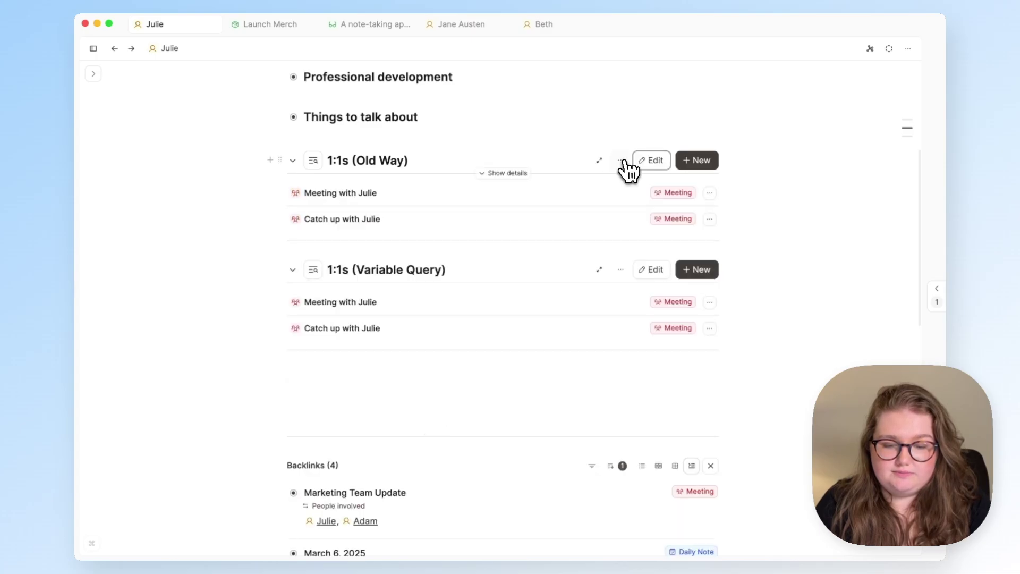
scroll(563, 234, "up", 3)
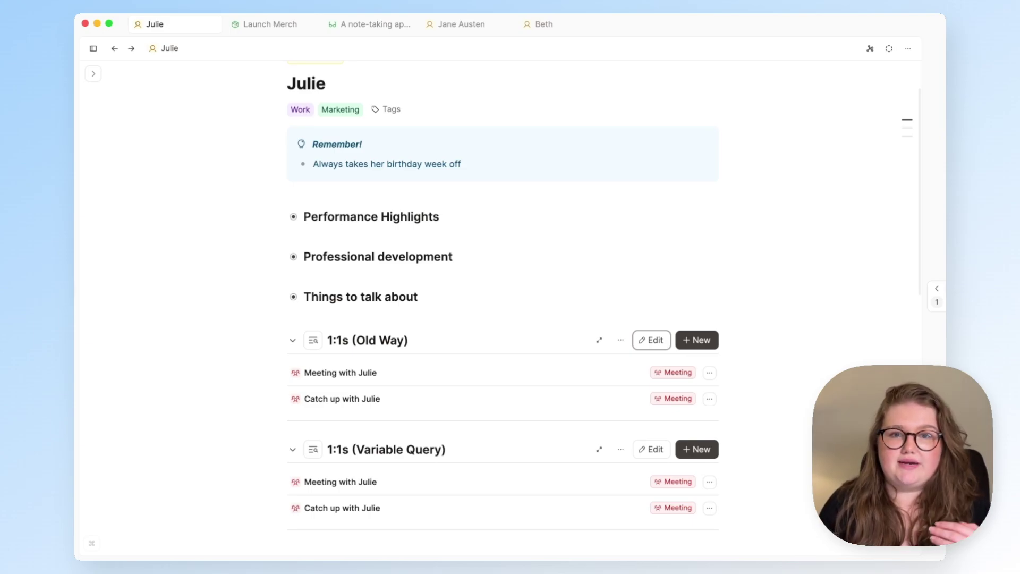
Reopen the Old Way settings, then open the 1:1s (Variable Query) query settings.
left_click(651, 341)
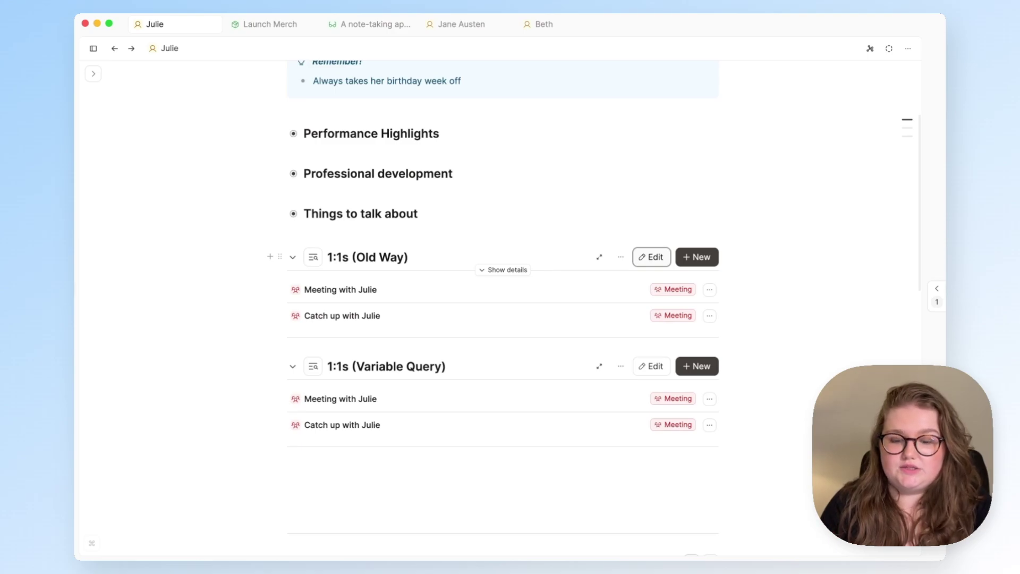
scroll(645, 271, "down", 3)
left_click(648, 260)
Scroll up and down Julie's page to compare the Old Way and Variable Query 1:1s lists.
scroll(596, 361, "down", 1)
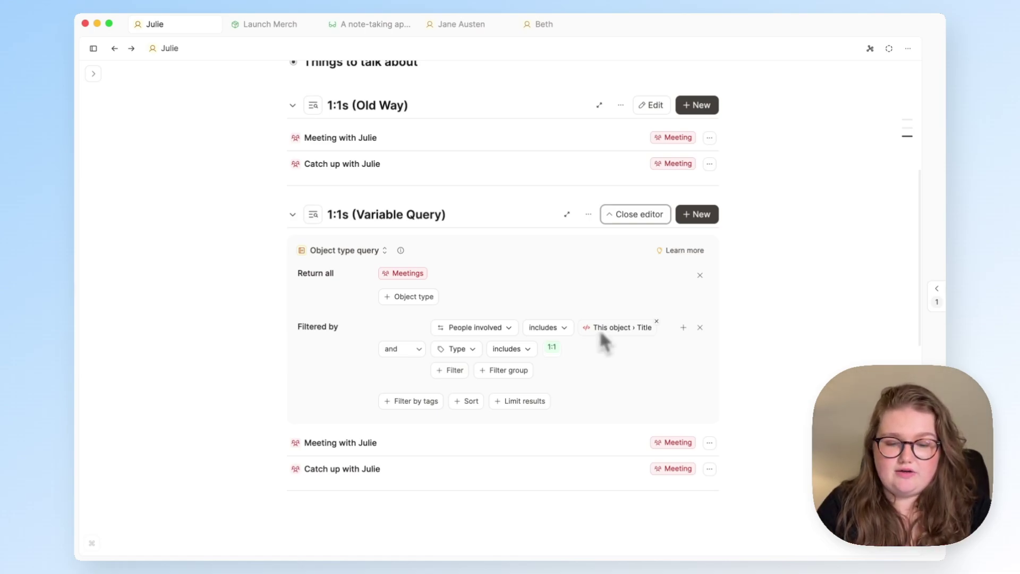
scroll(522, 287, "up", 5)
scroll(522, 287, "down", 3)
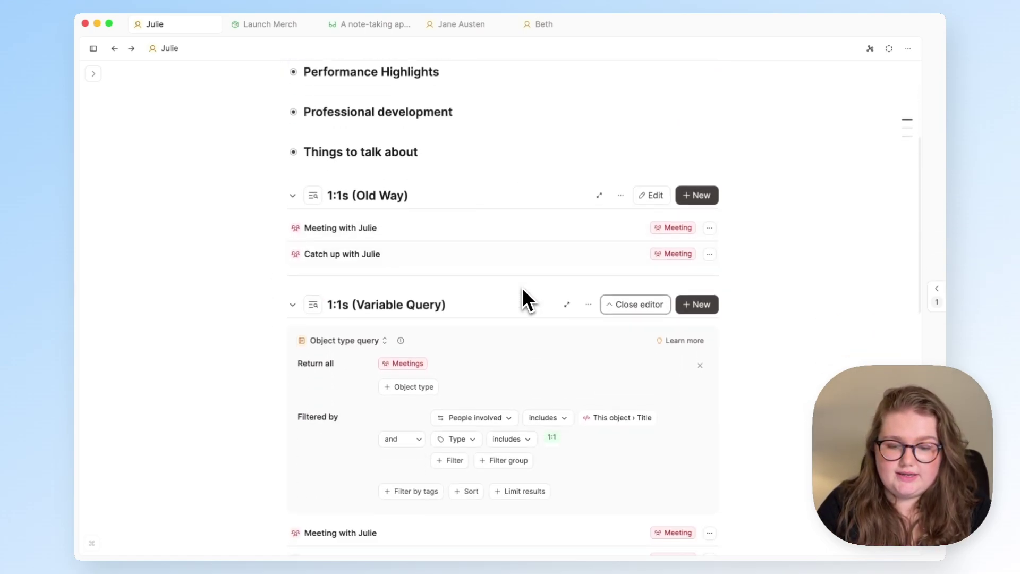
scroll(522, 287, "up", 3)
scroll(523, 290, "up", 2)
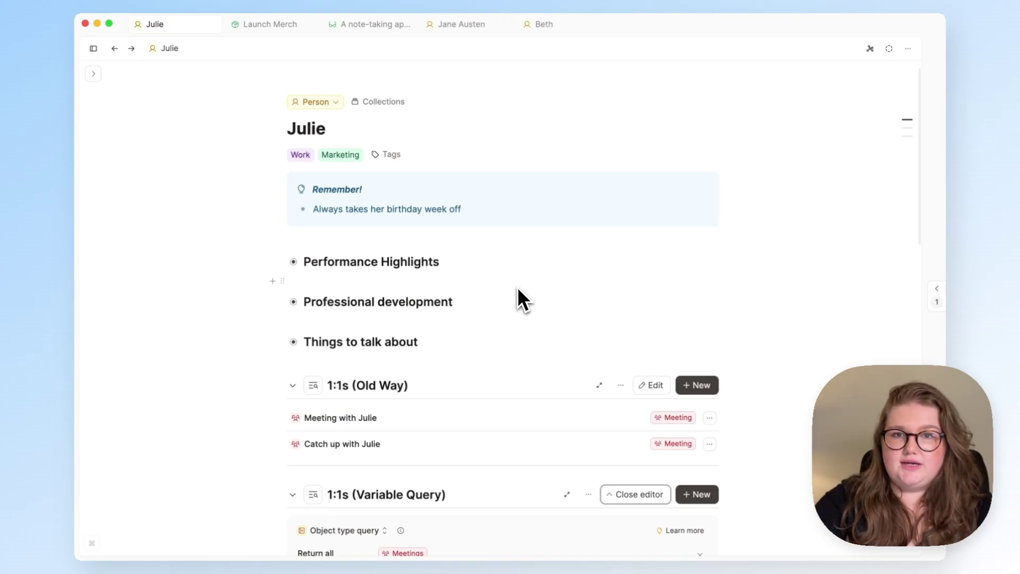
scroll(516, 285, "down", 5)
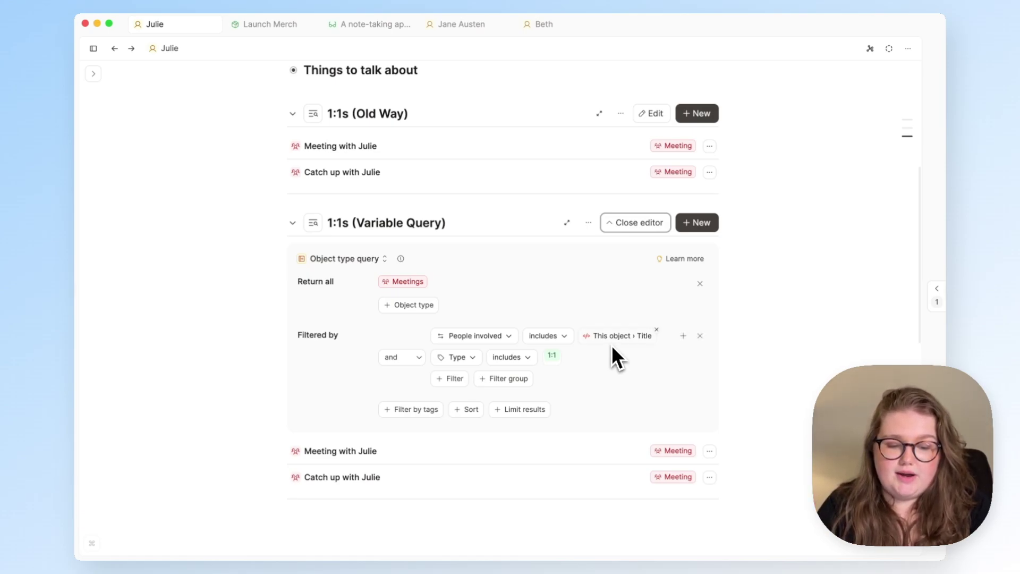
scroll(618, 343, "up", 5)
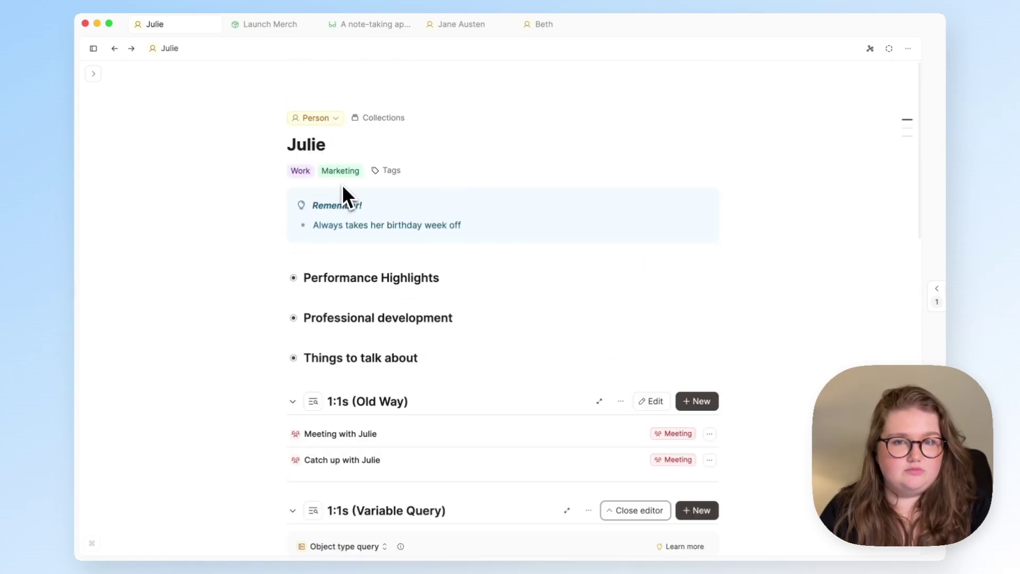
scroll(348, 202, "down", 5)
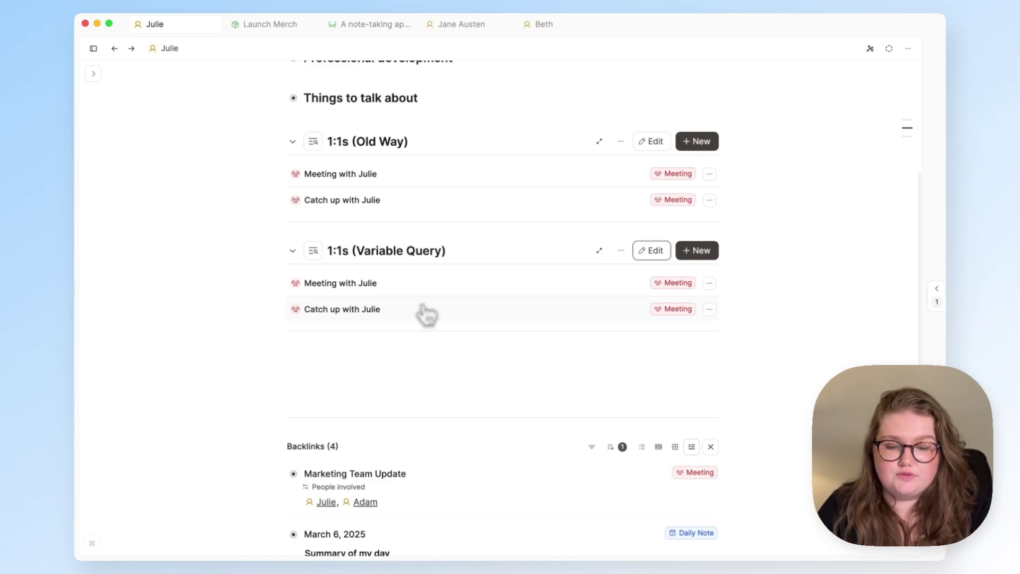
scroll(428, 316, "up", 1)
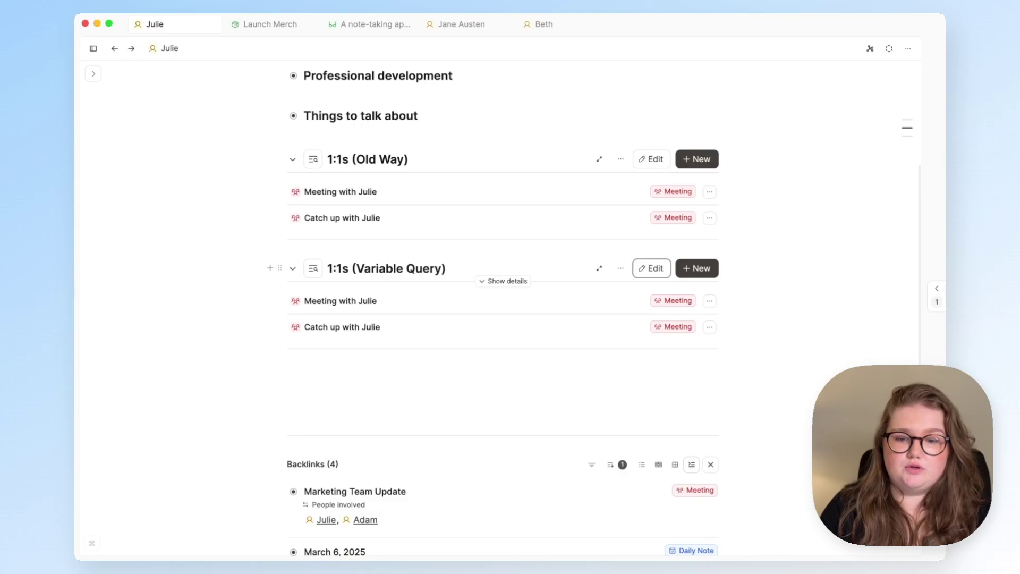
Open Adam's page in a side panel beside Julie's page.
left_click(937, 300)
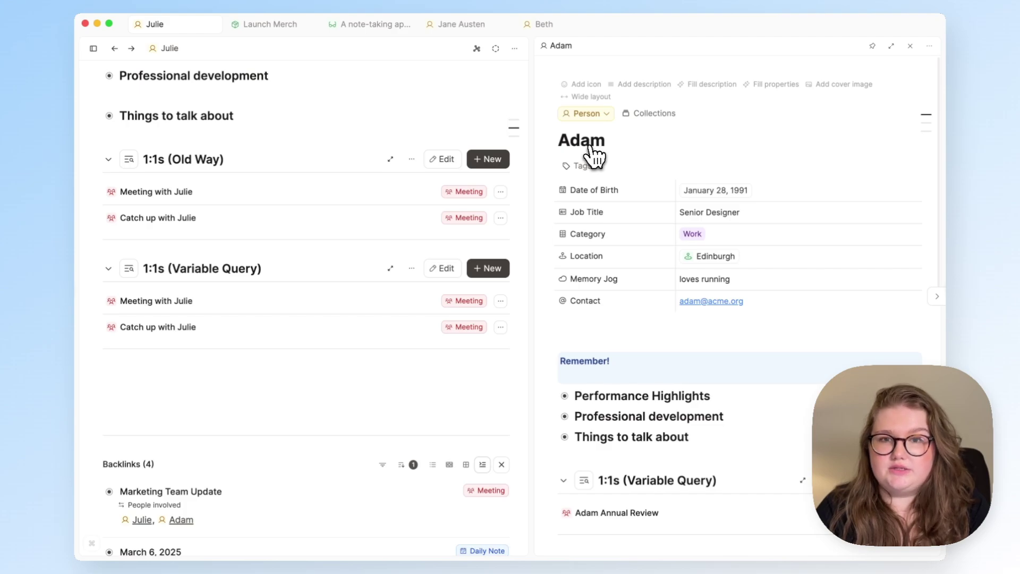
scroll(593, 155, "down", 5)
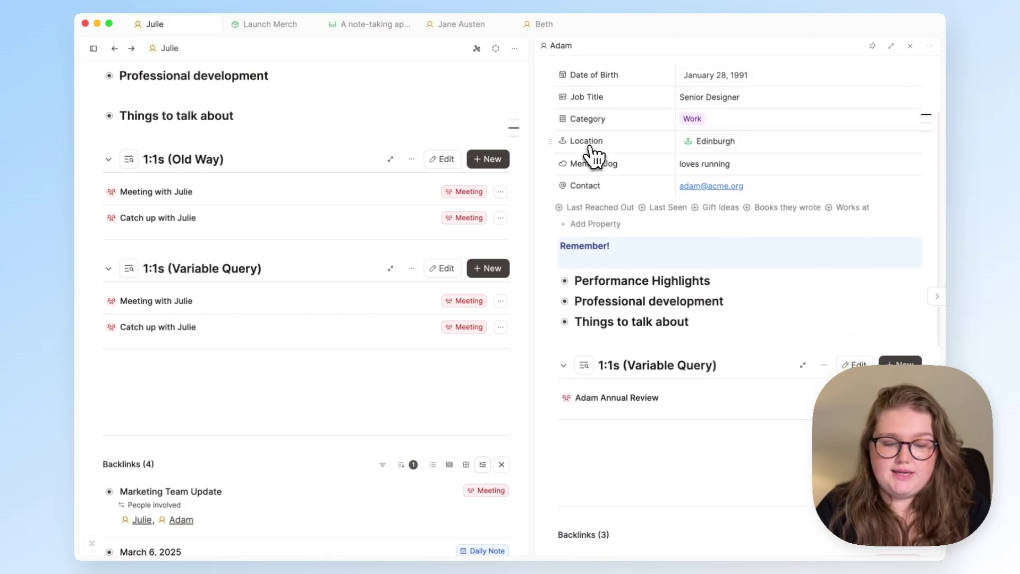
scroll(611, 255, "down", 1)
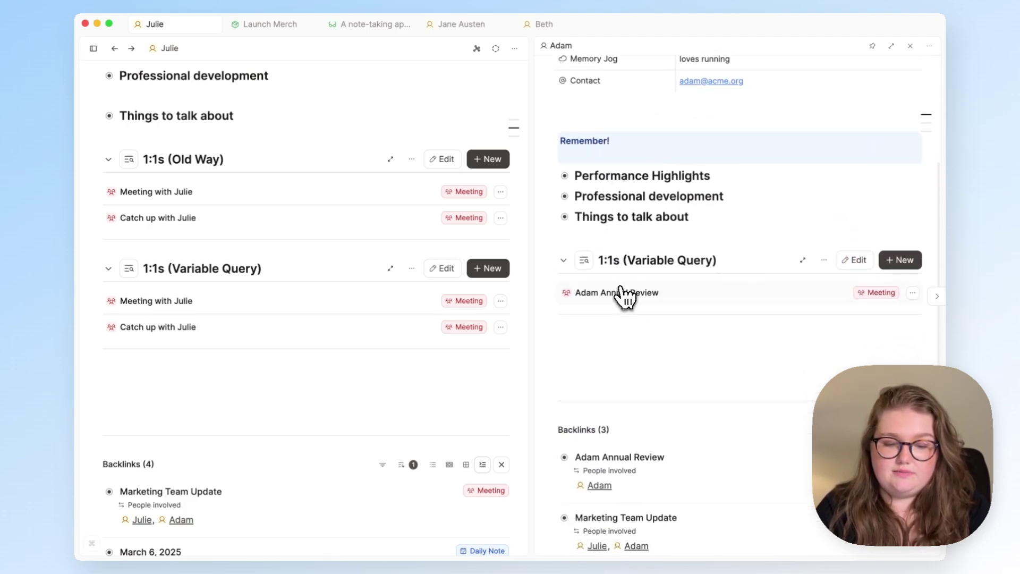
Test-edit the Variable Query block title by typing 'abc', then delete it.
left_click(339, 266)
type("abc")
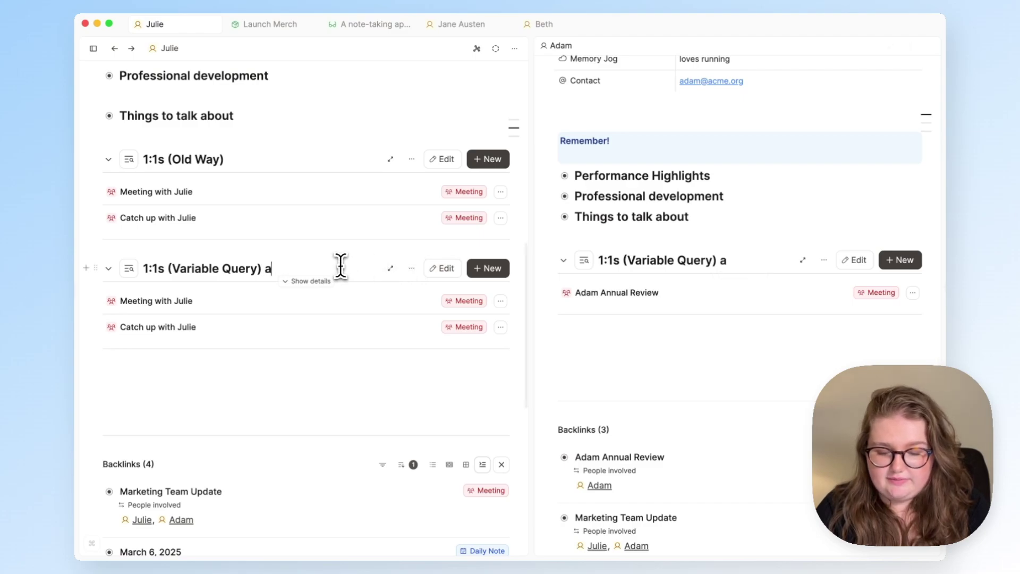
key("BackSpace")
key("BackSpace")
key("BackSpace")
key("BackSpace")
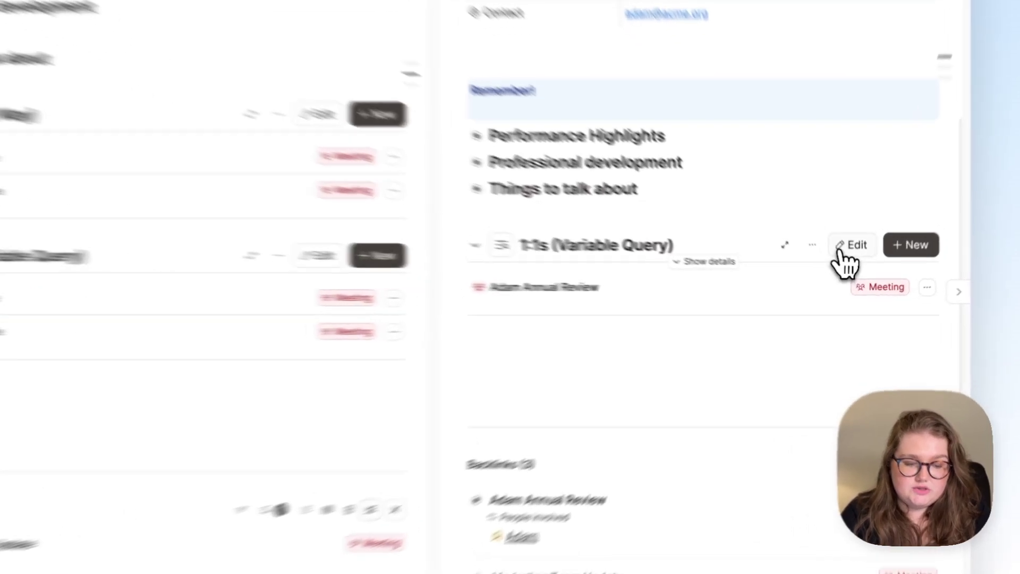
Open Adam's Variable Query settings and remove the This object › Title value from the filter.
left_click(855, 260)
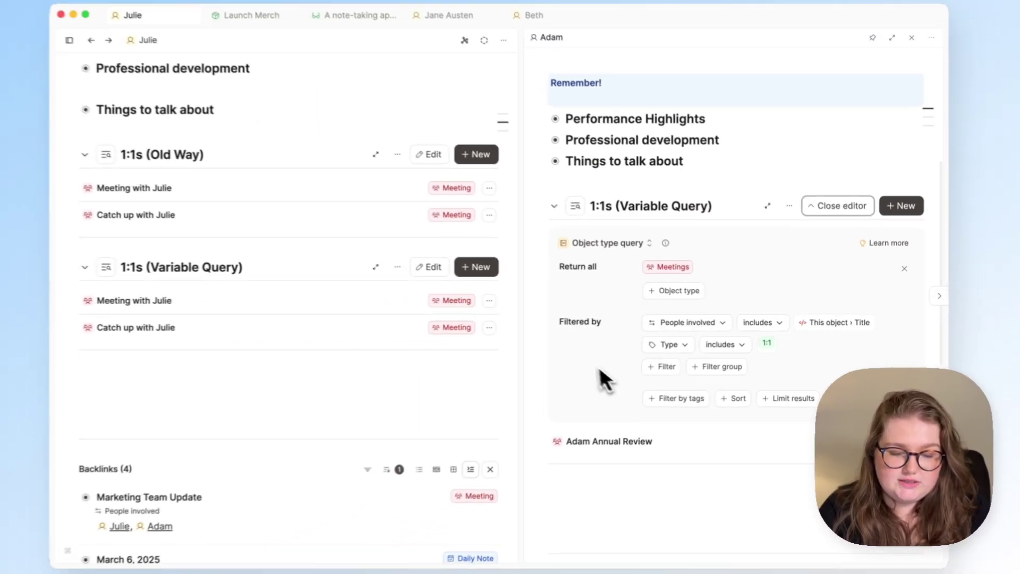
scroll(697, 409, "up", 5)
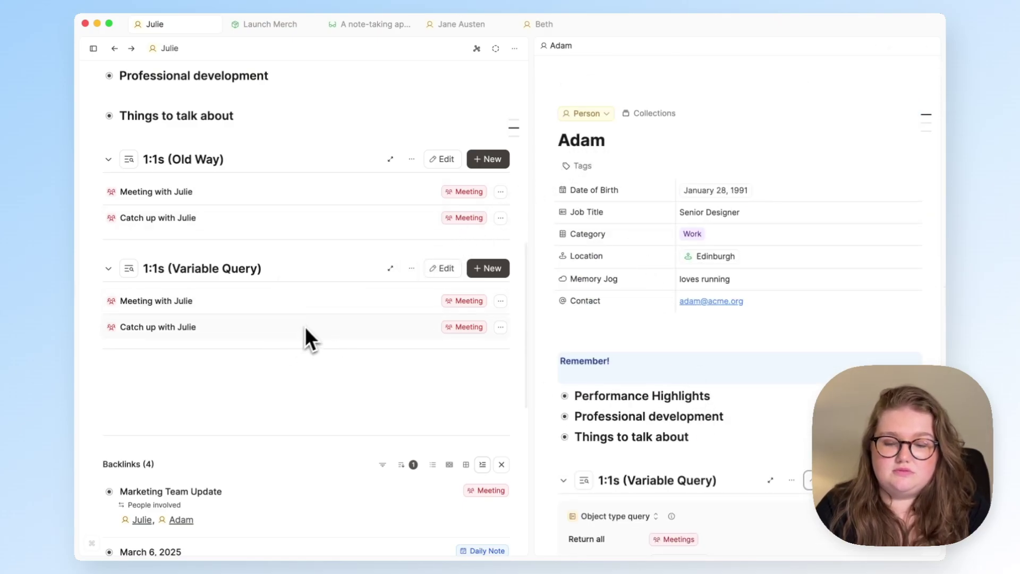
scroll(298, 273, "up", 10)
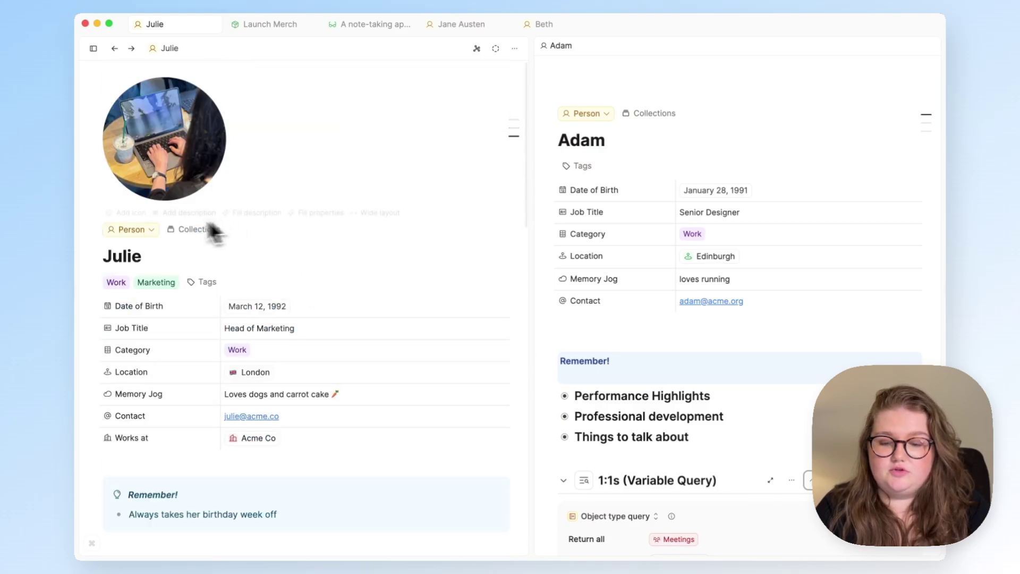
scroll(210, 230, "down", 8)
scroll(156, 236, "down", 3)
scroll(691, 345, "down", 8)
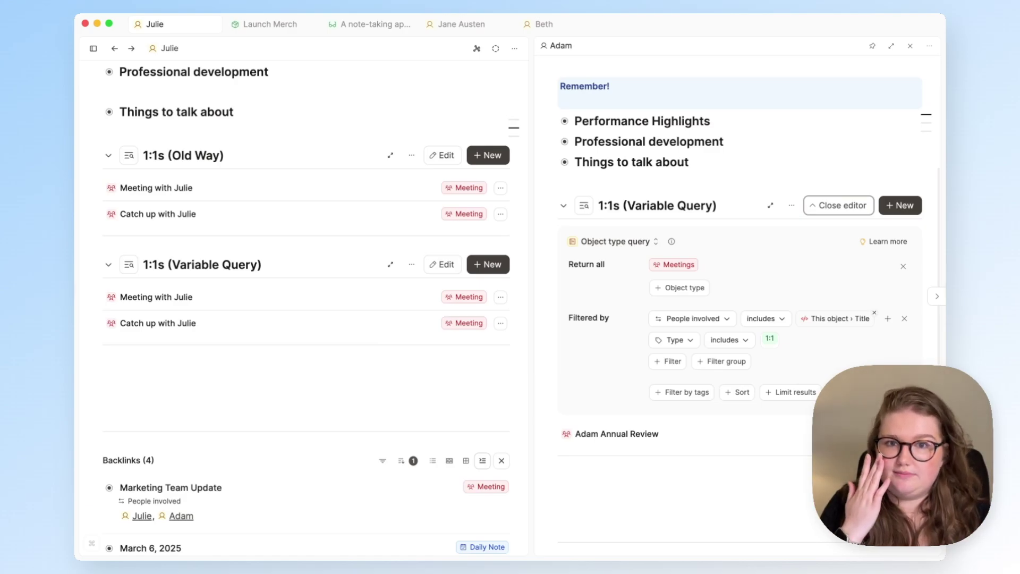
left_click(875, 314)
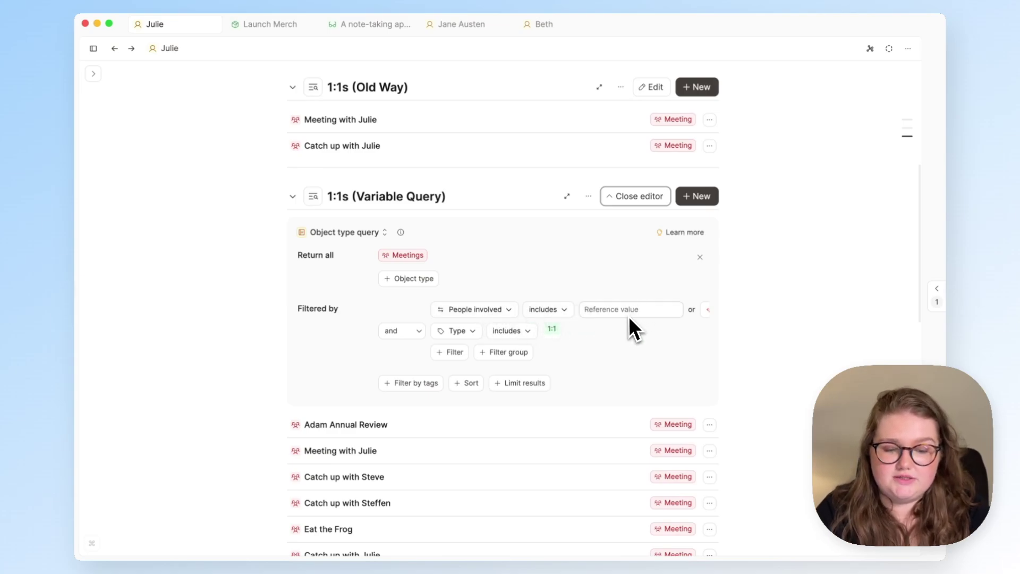
Try the People involved value: type 'Ju', clear it, and browse the available variables.
scroll(629, 317, "right", 5)
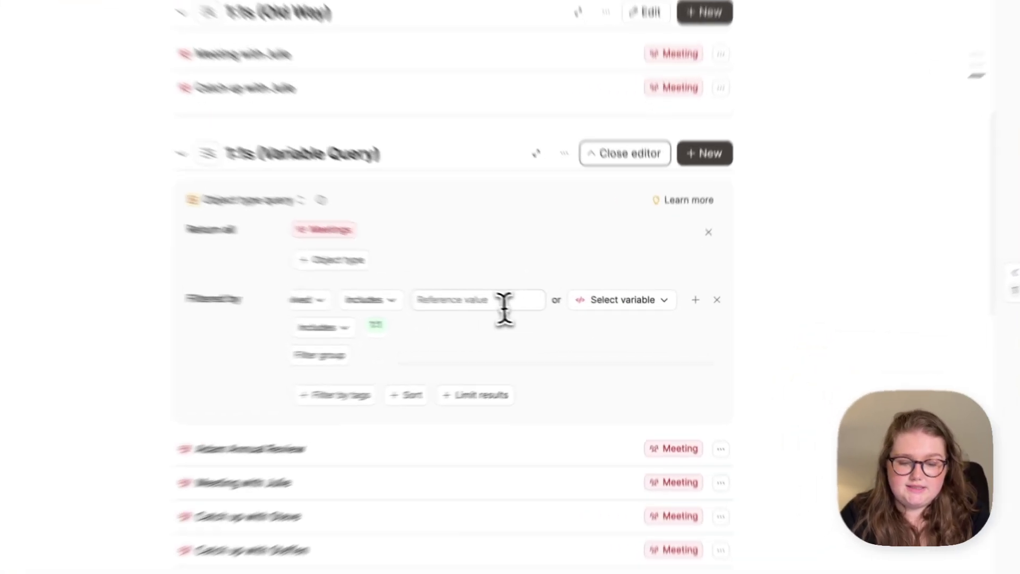
left_click(502, 300)
type("Ju")
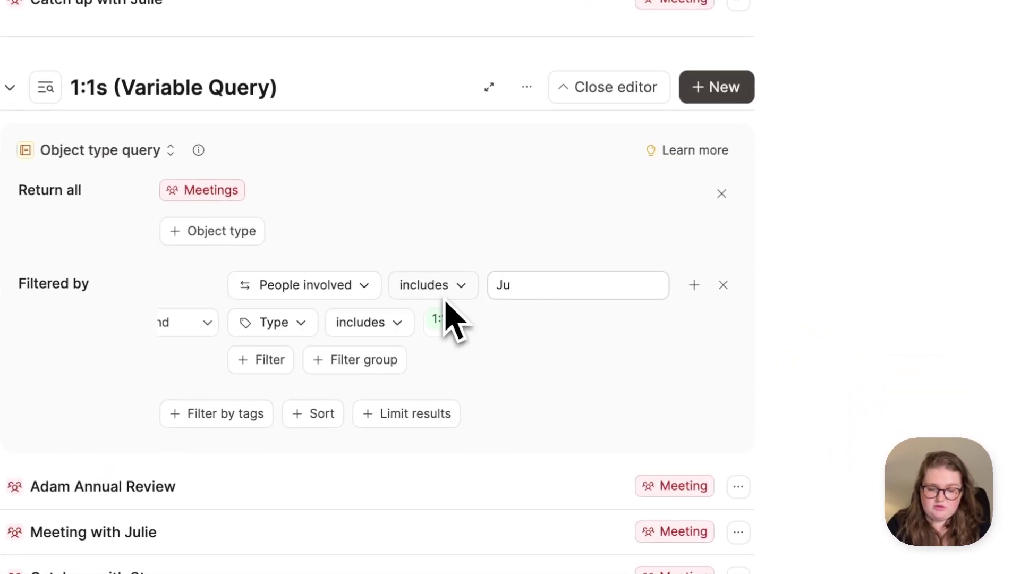
key("BackSpace")
key("BackSpace")
scroll(479, 319, "right", 4)
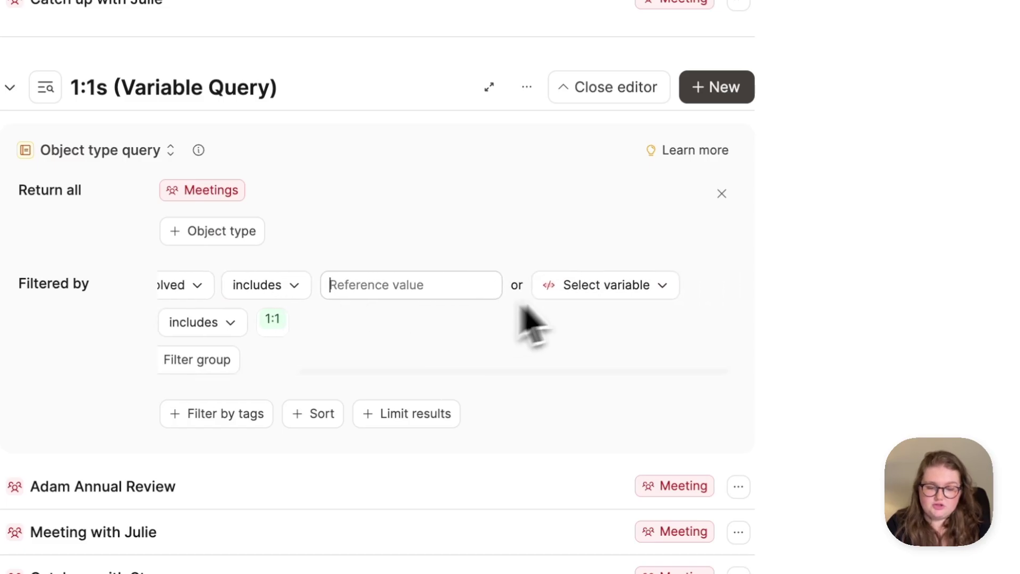
left_click(603, 287)
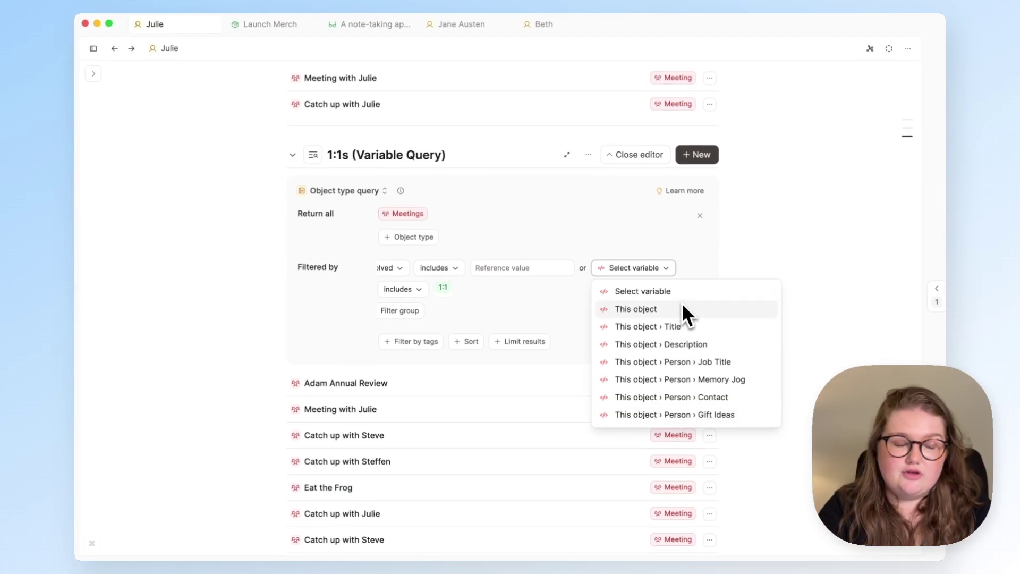
scroll(579, 282, "up", 7)
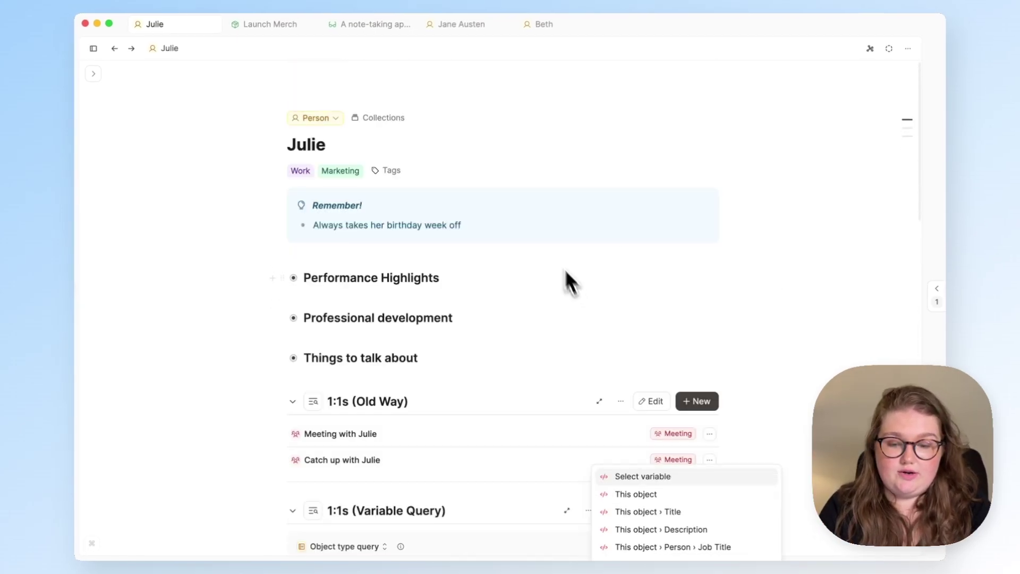
scroll(452, 284, "down", 6)
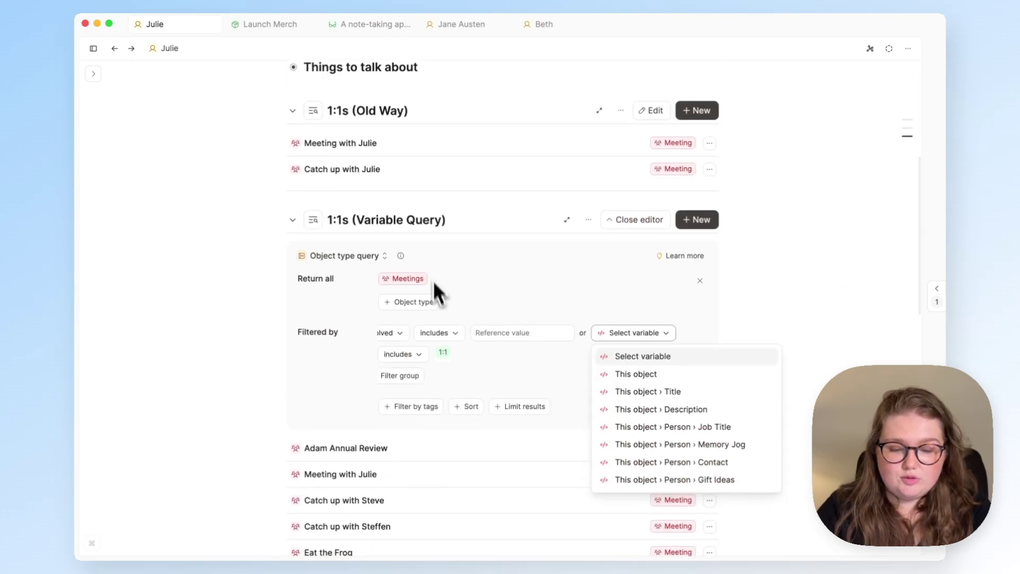
Change the first filter's field from People involved to Date with operator 'is'.
left_click(424, 335)
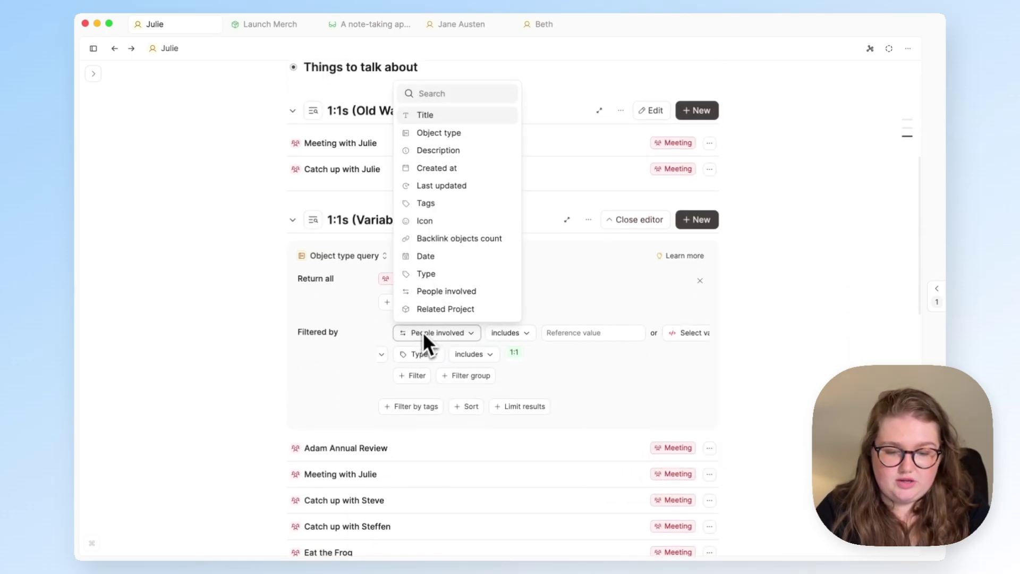
key("Escape")
scroll(531, 340, "right", 3)
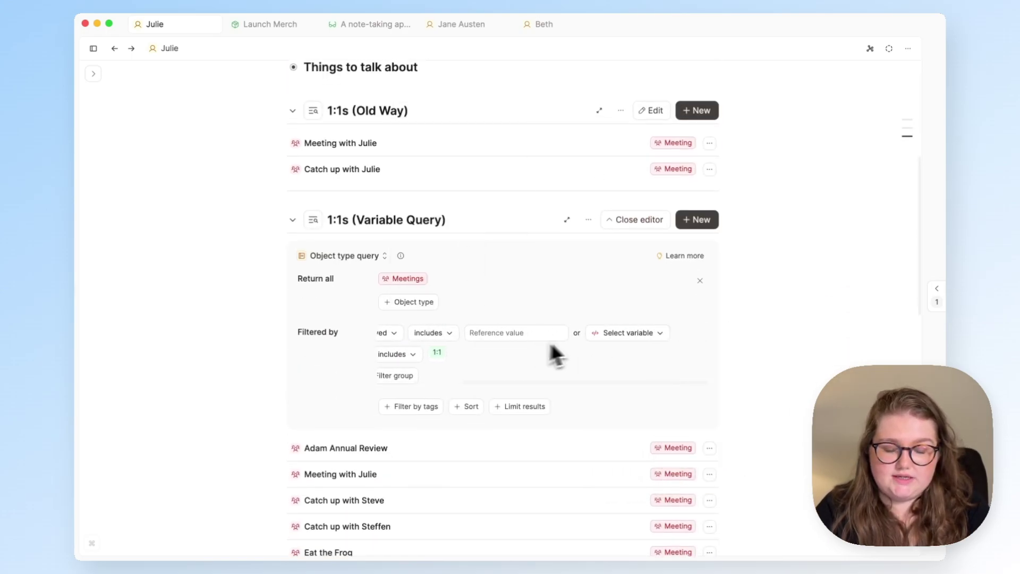
left_click(608, 340)
left_click(391, 334)
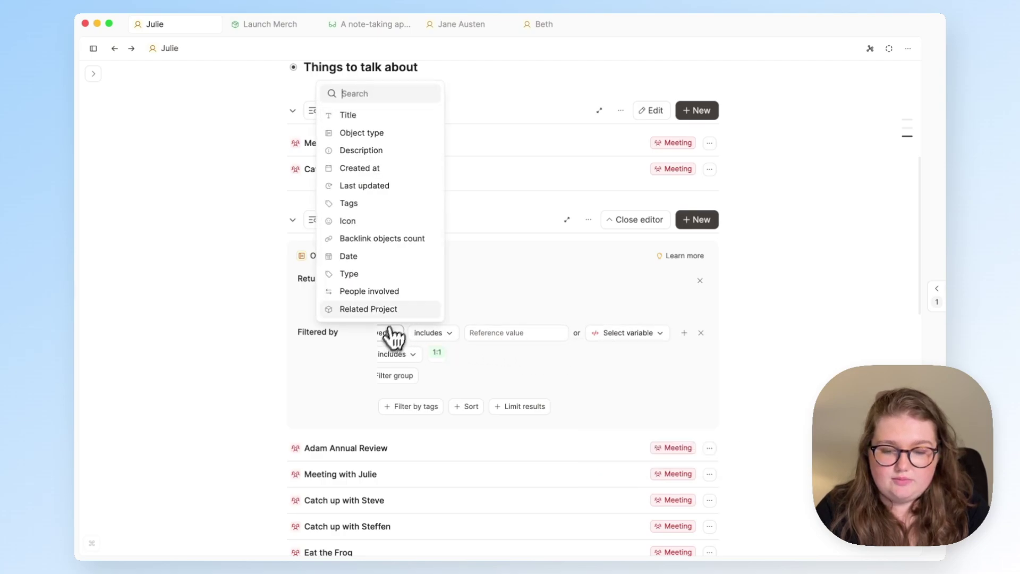
left_click(394, 256)
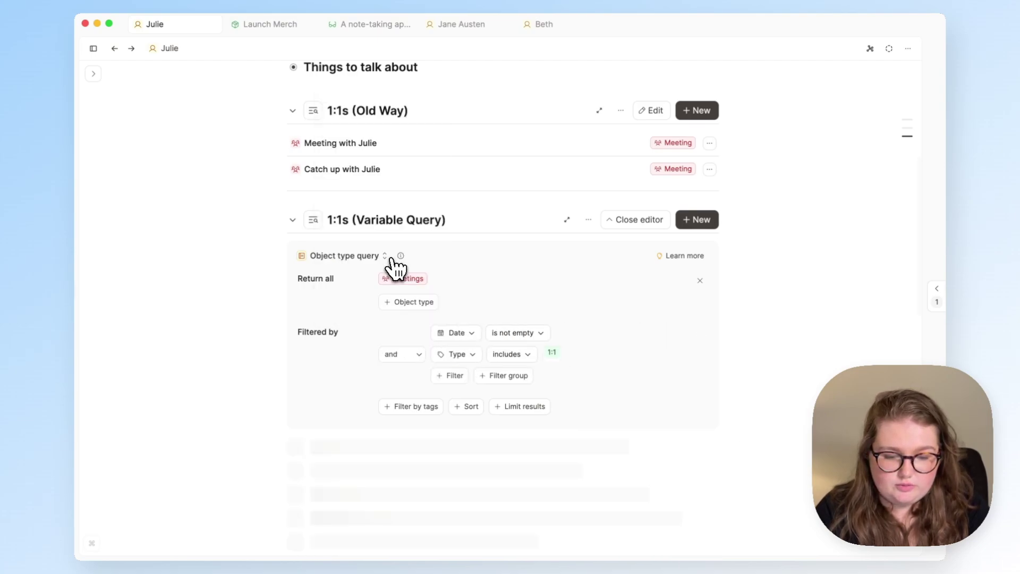
left_click(540, 334)
left_click(560, 139)
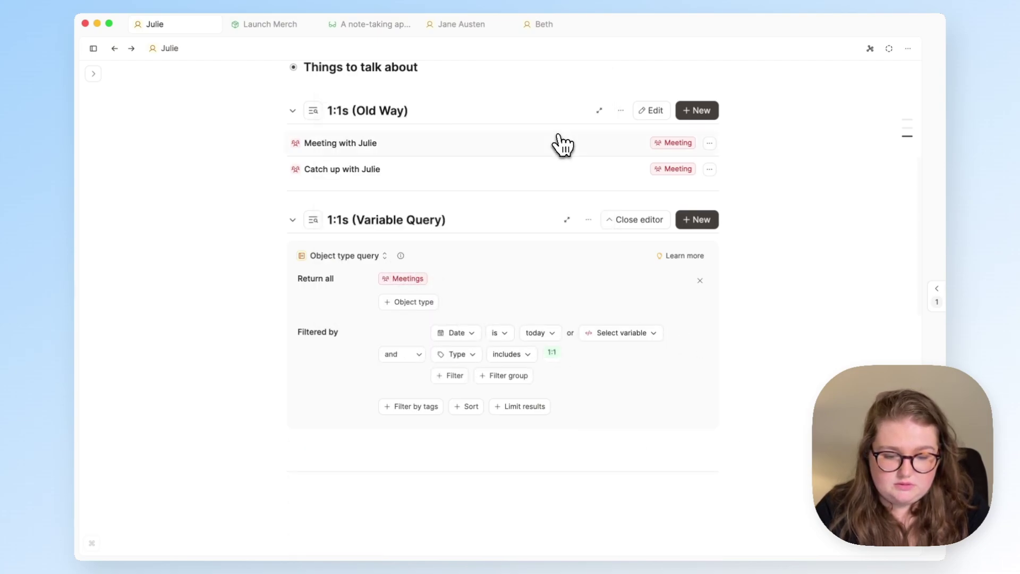
Remove the Date filter row, leaving only the Type condition.
left_click(608, 333)
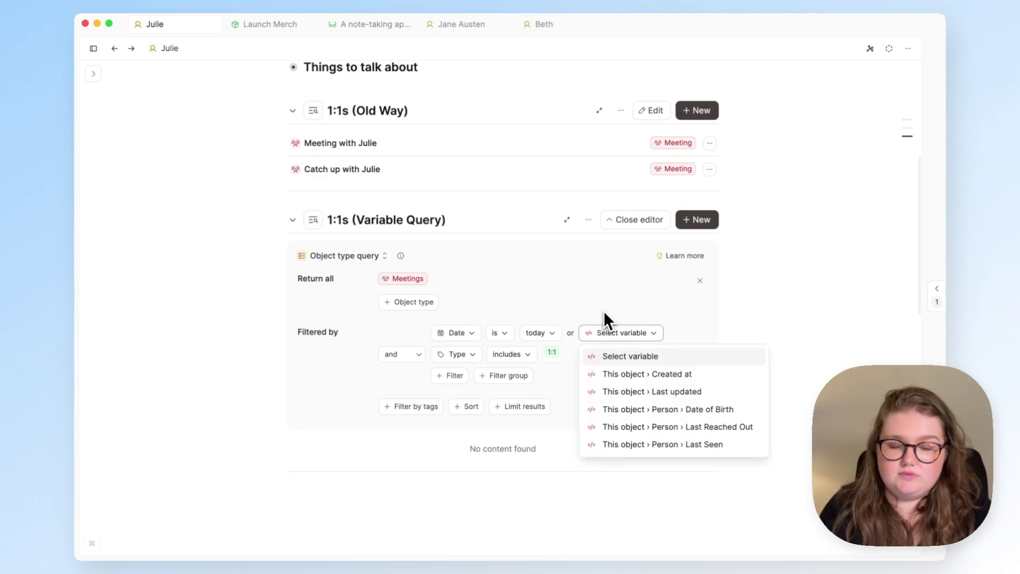
left_click(631, 330)
left_click(696, 337)
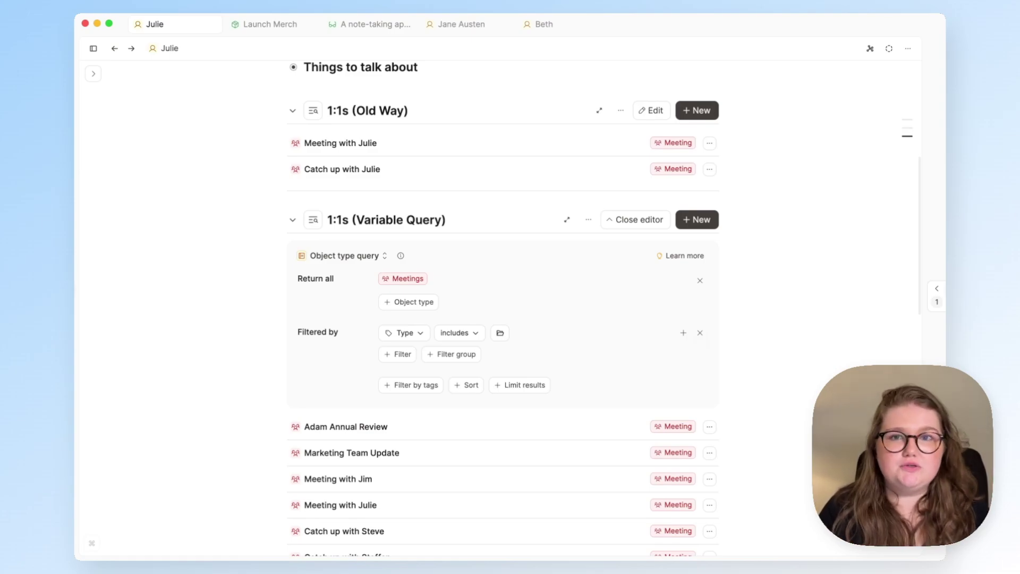
scroll(699, 335, "up", 3)
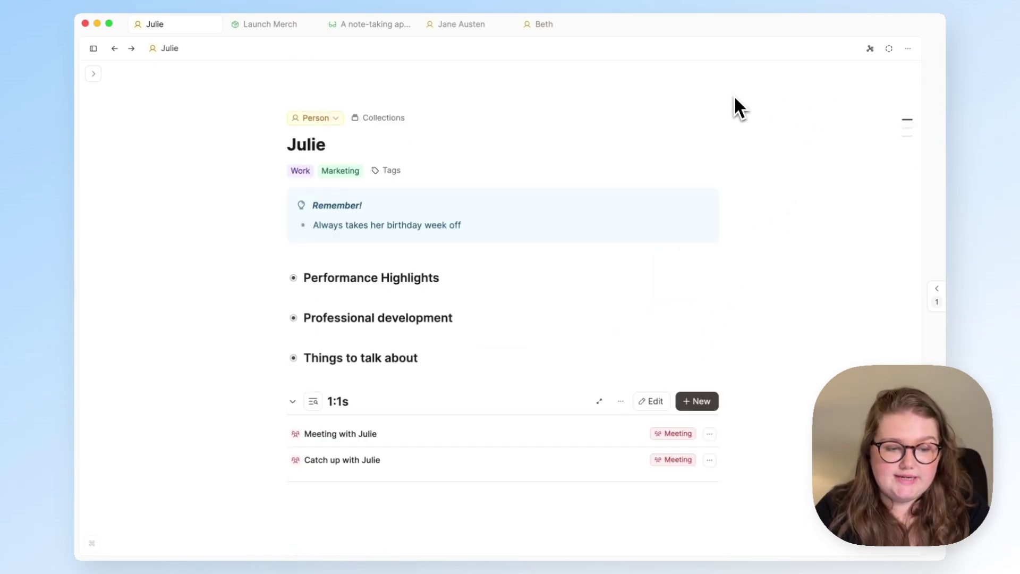
Apply the 1:1 Template to Beth's page from the page options menu, then return to her page.
left_click(909, 49)
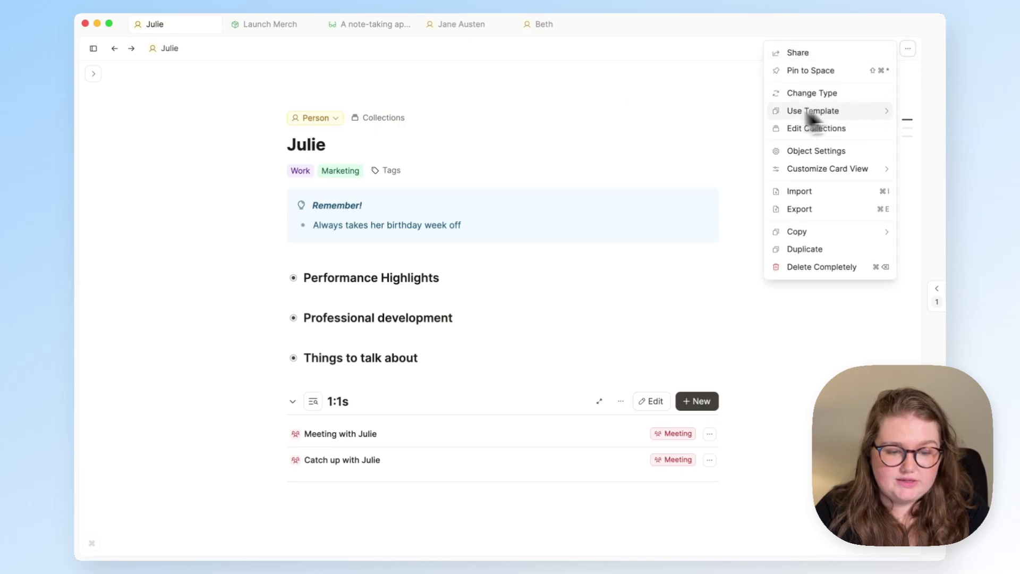
left_click(619, 170)
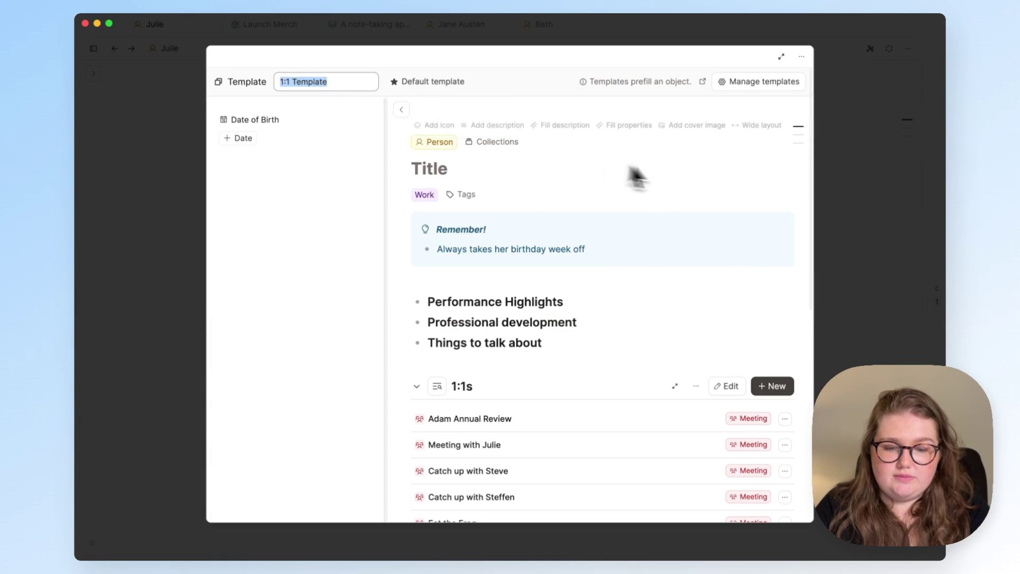
key("Escape")
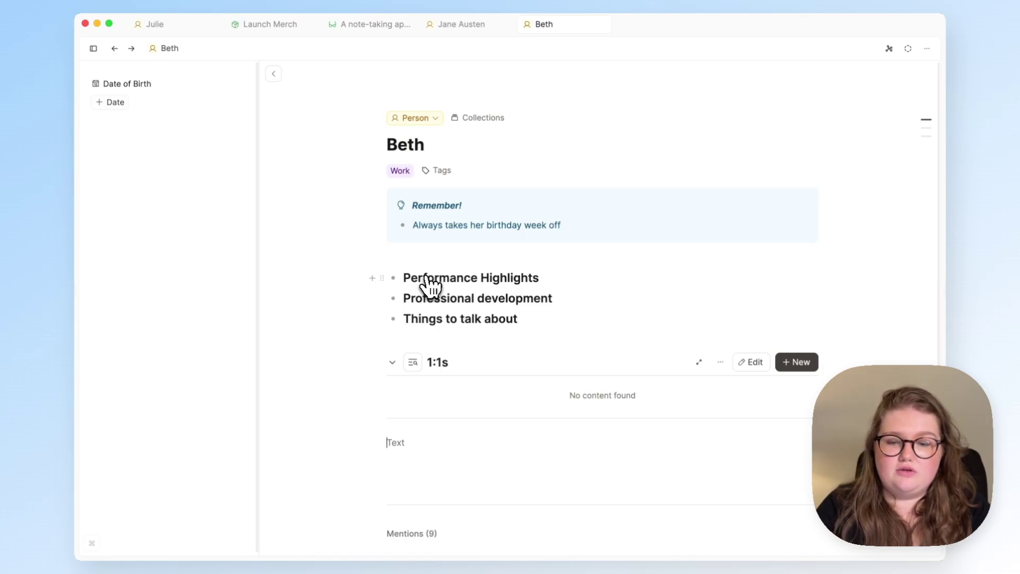
Collapse the sidebar and create a new Meeting through quick search for 'meet'.
left_click(273, 74)
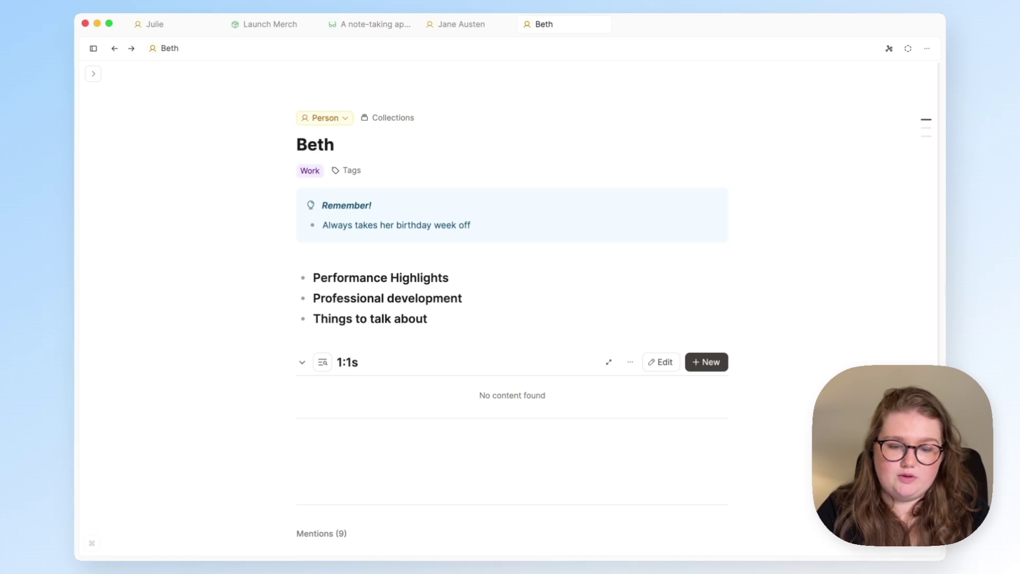
key("super+k")
type("meet")
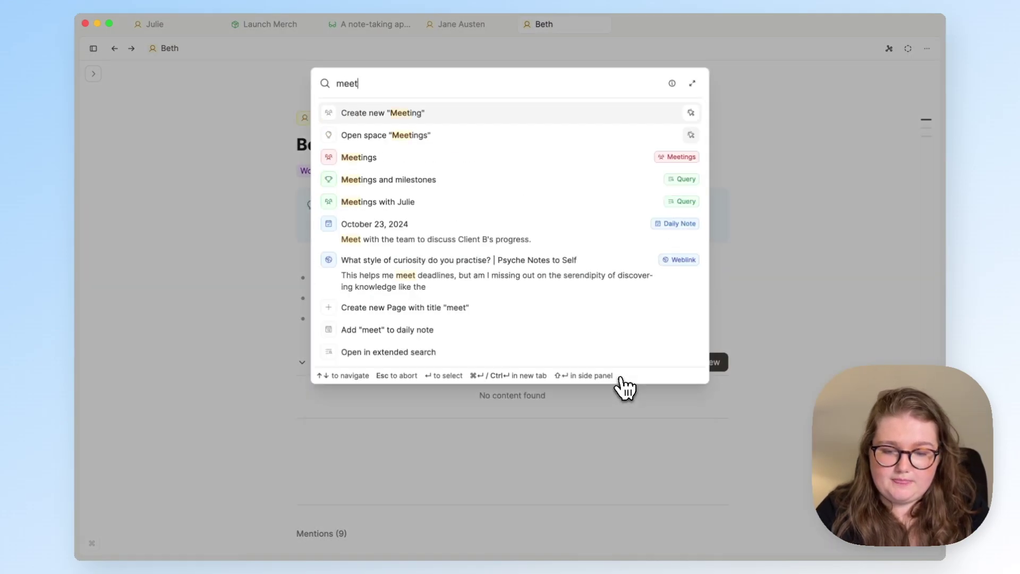
key("Return")
Set the meeting's Type to 1:1 with Beth involved, then switch to Launch Merch.
left_click(701, 204)
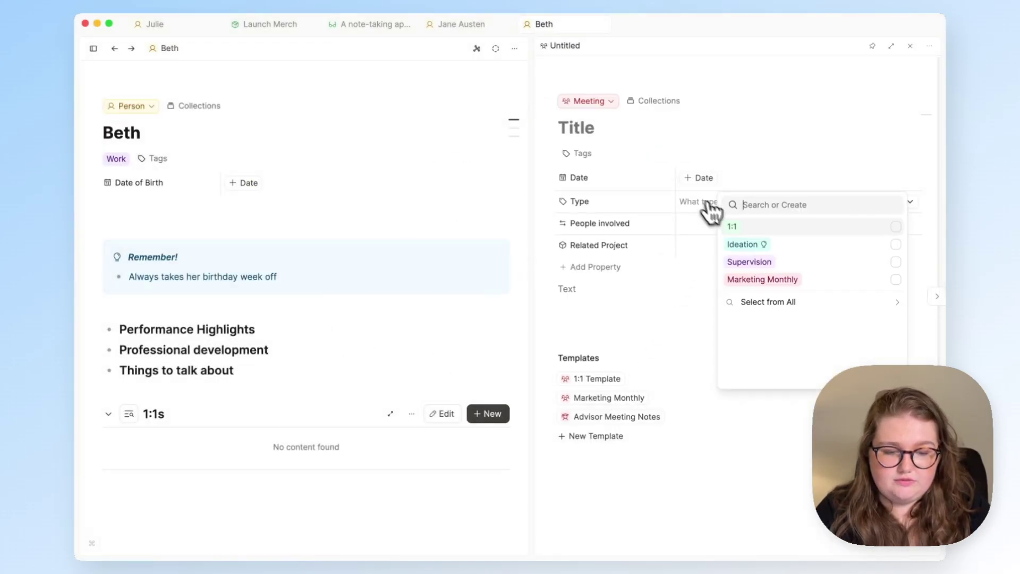
left_click(736, 226)
type("Beth")
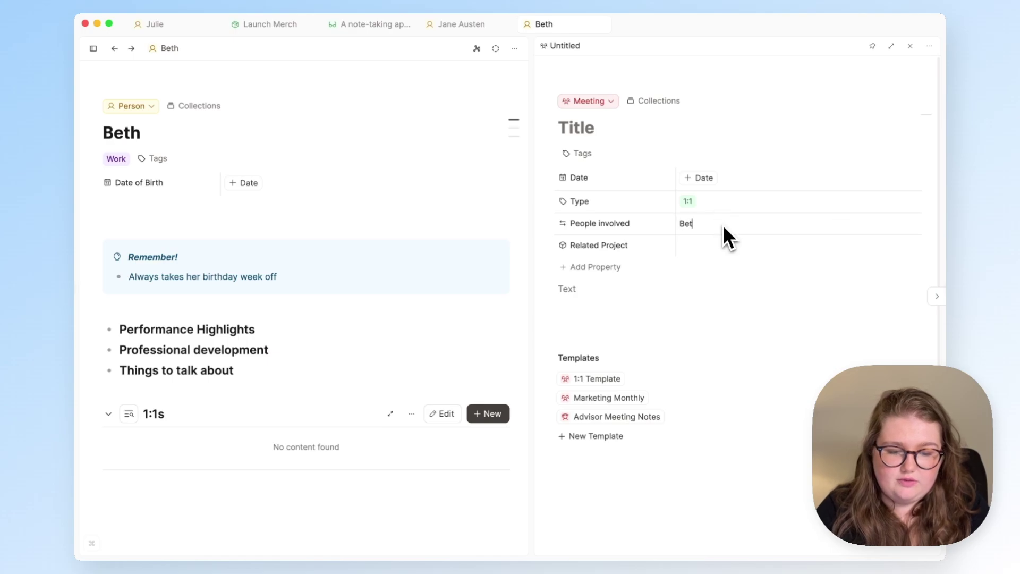
left_click(665, 337)
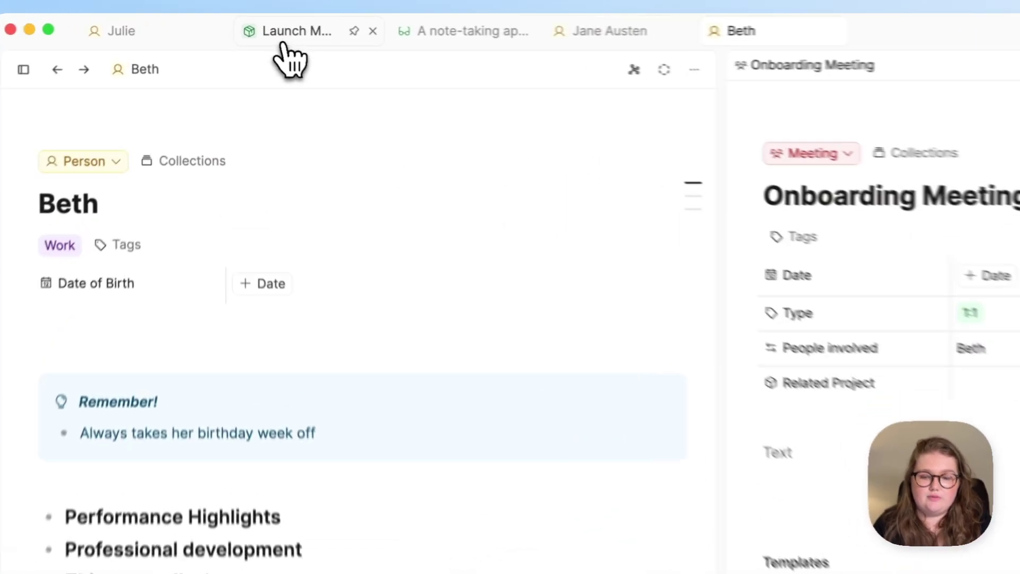
left_click(283, 44)
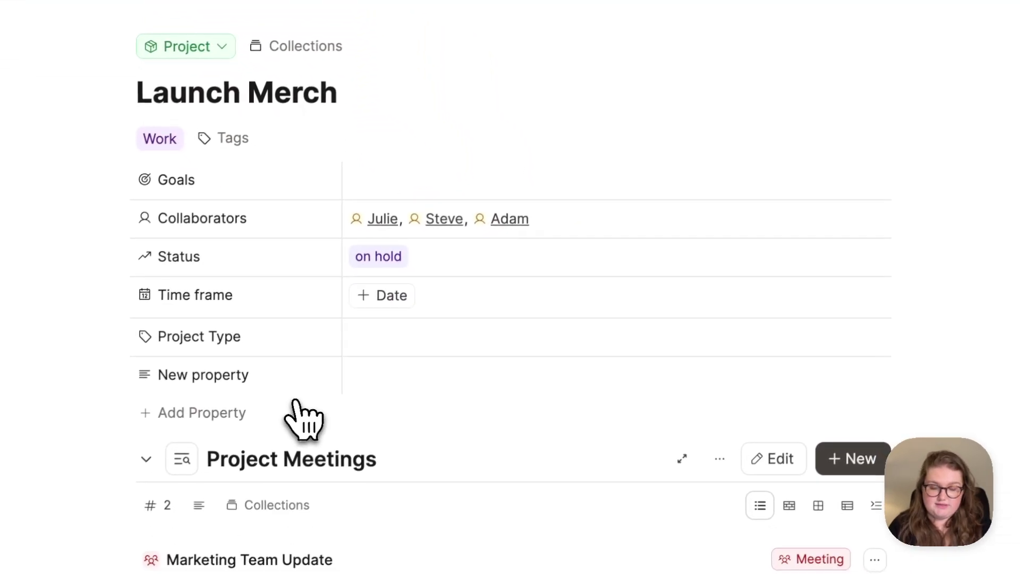
left_click(771, 460)
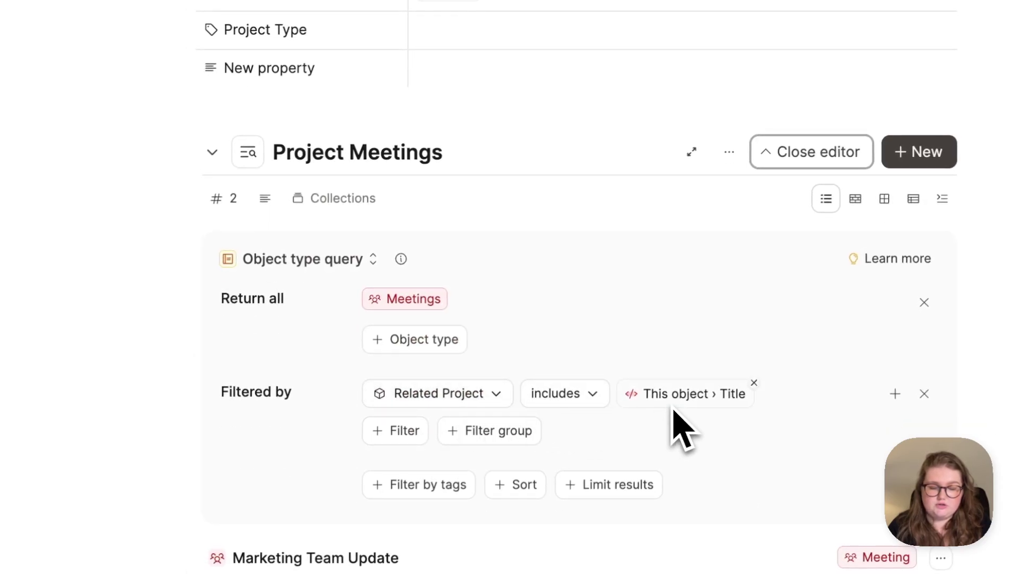
scroll(677, 422, "up", 6)
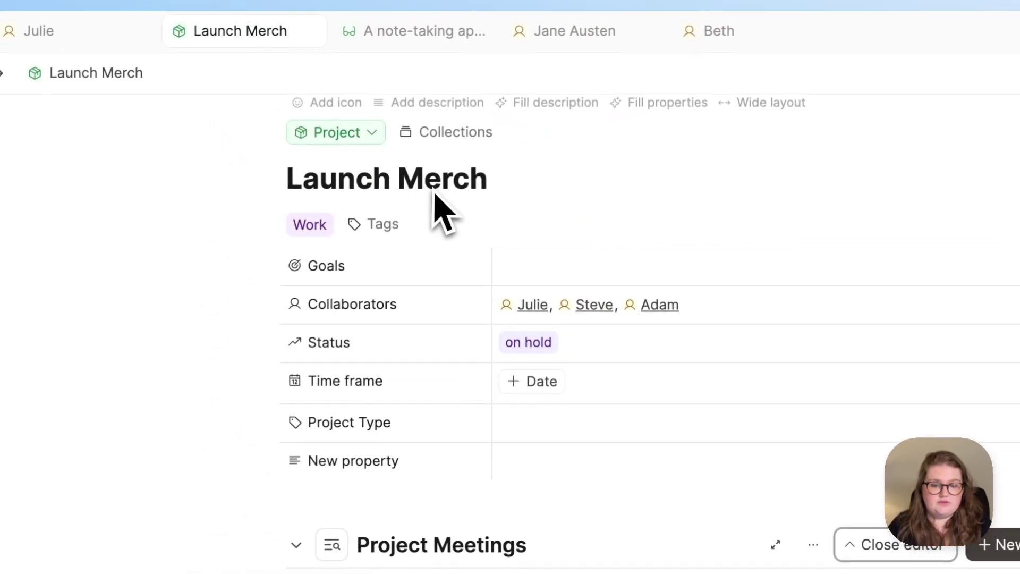
scroll(521, 252, "down", 4)
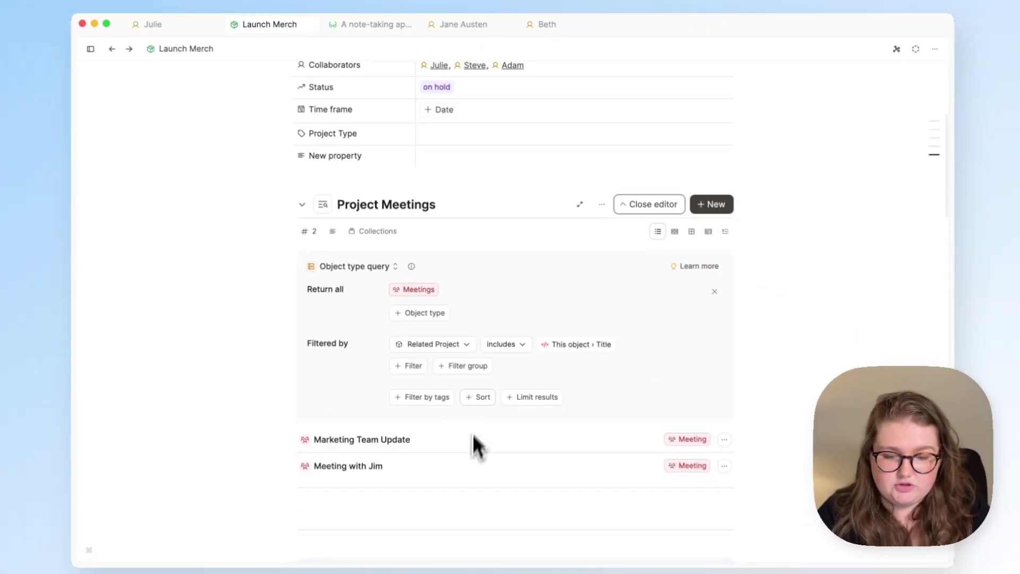
left_click(676, 227)
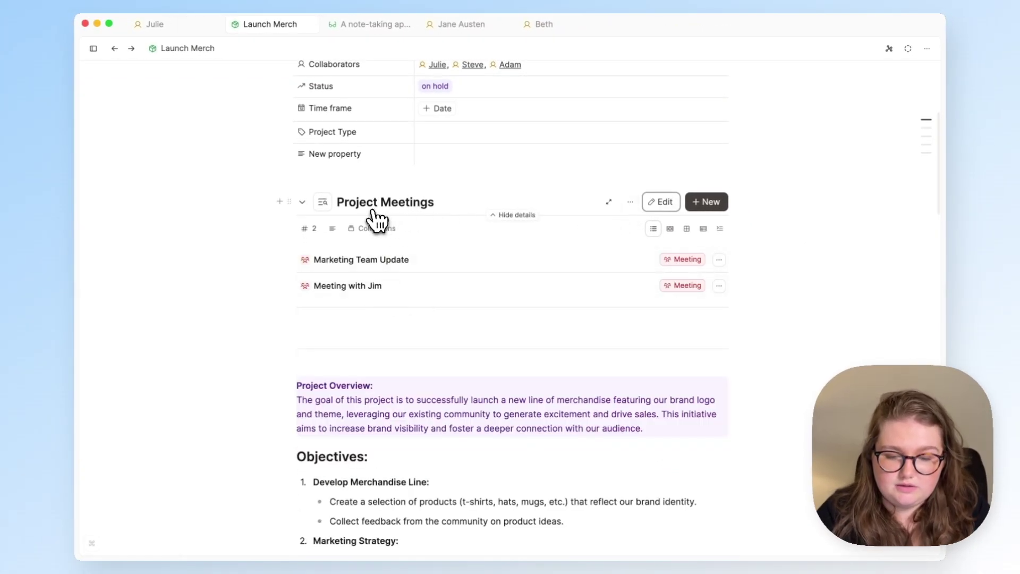
Switch to the note-taking app project page and scroll through it.
left_click(352, 27)
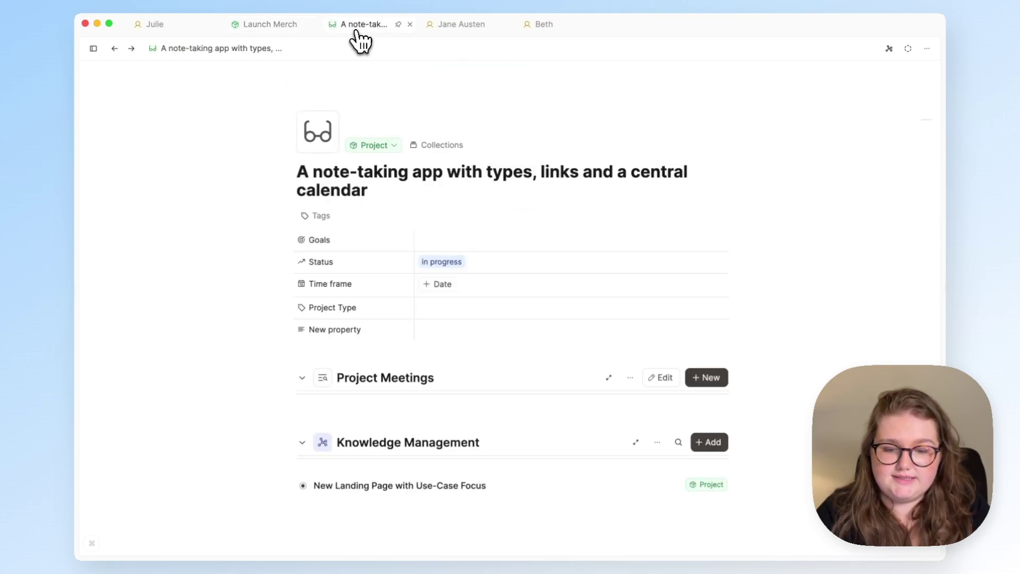
scroll(416, 271, "down", 1)
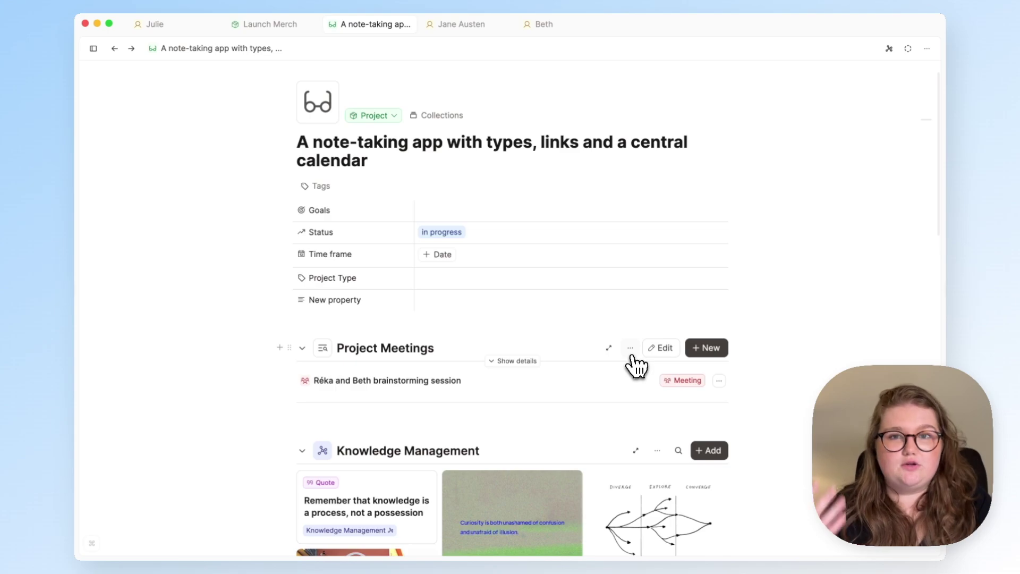
scroll(635, 367, "up", 1)
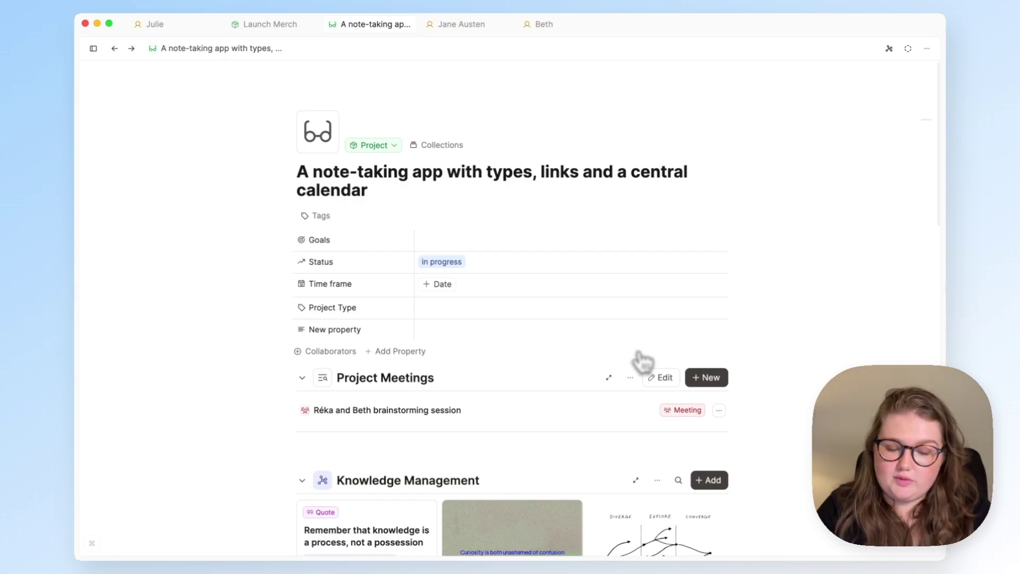
View the Project Meetings query filter, then switch to the Jane Austen page.
left_click(662, 377)
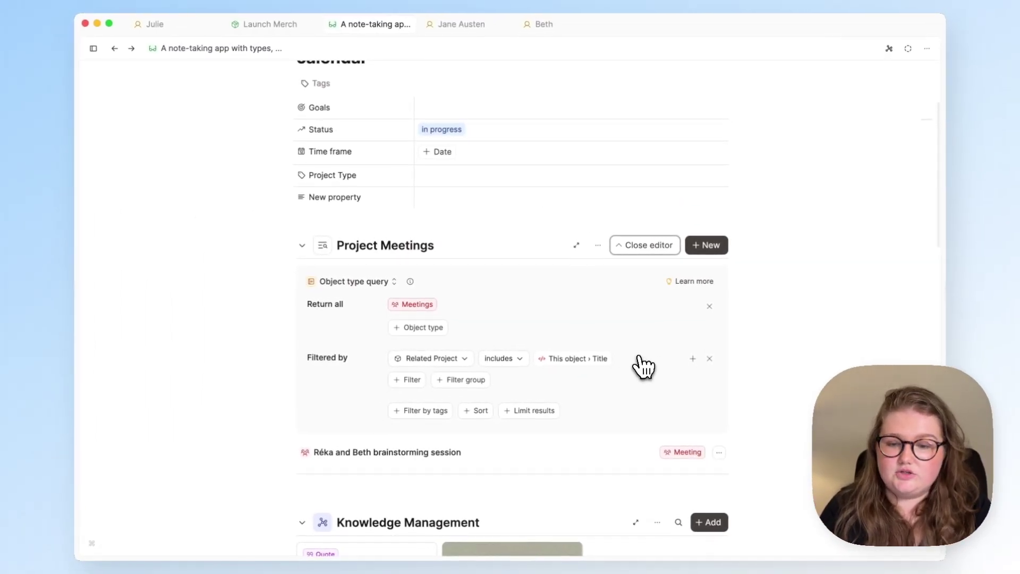
scroll(641, 366, "up", 3)
scroll(643, 367, "up", 3)
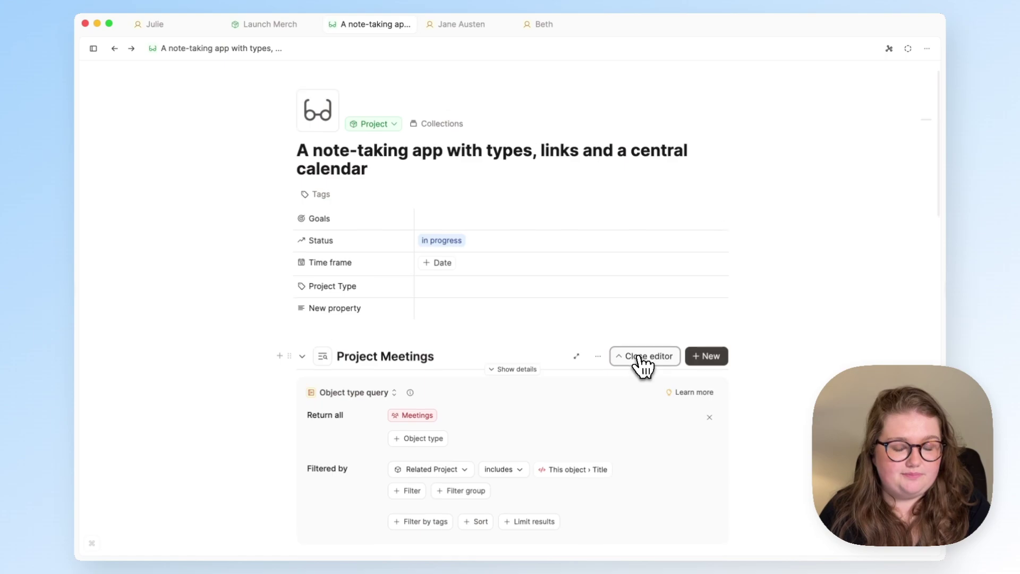
left_click(453, 33)
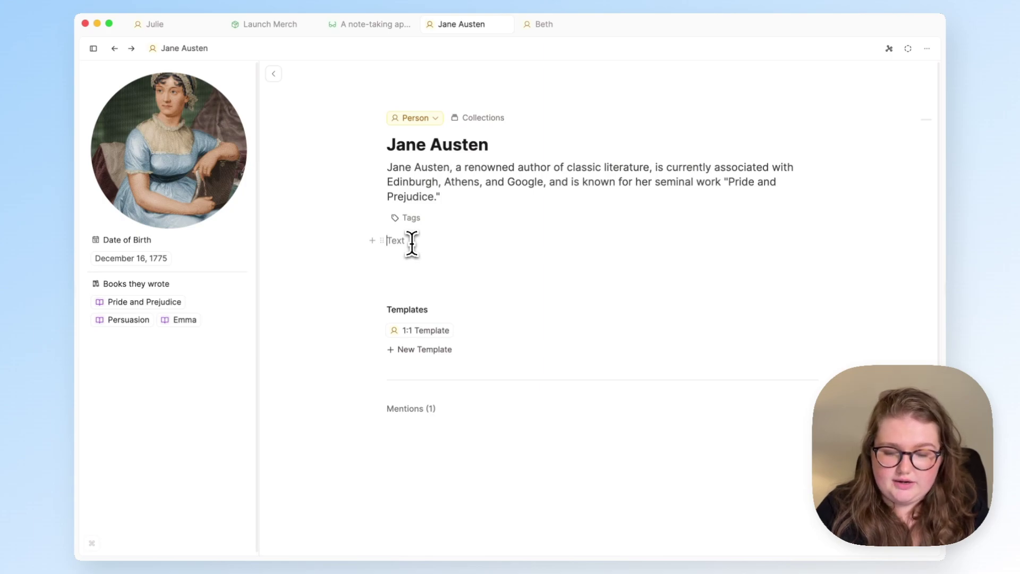
type("@author")
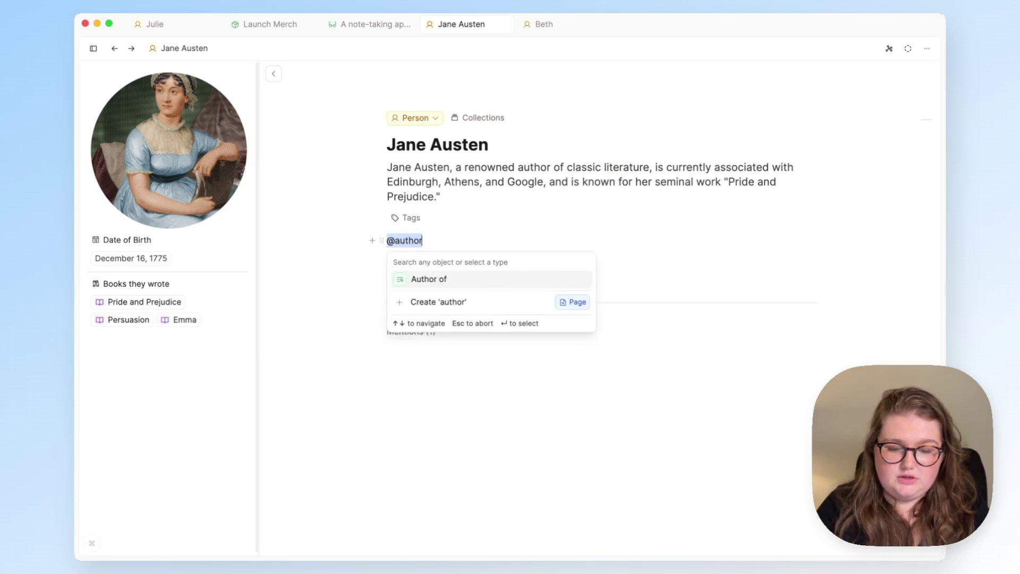
key("Return")
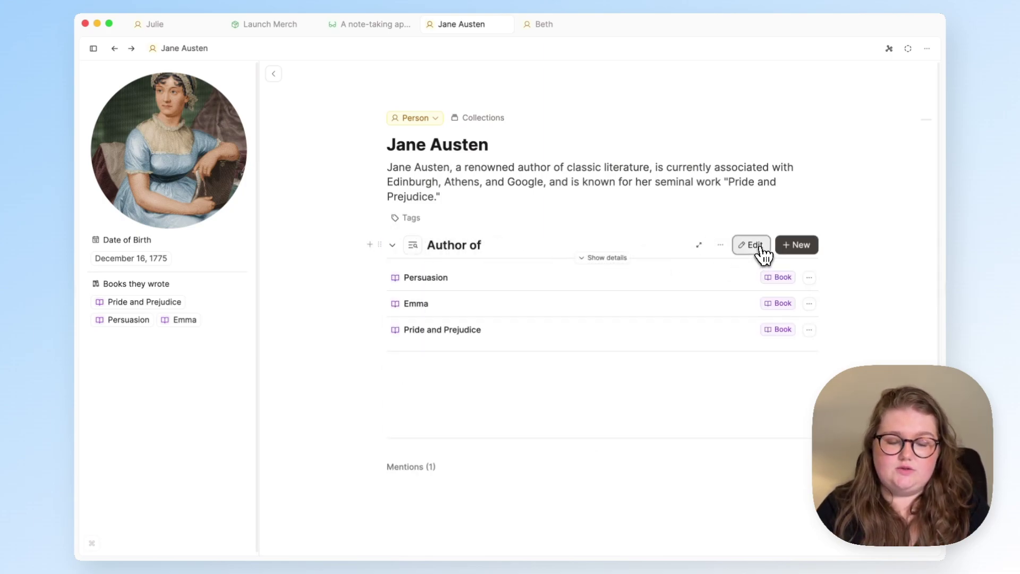
left_click(759, 248)
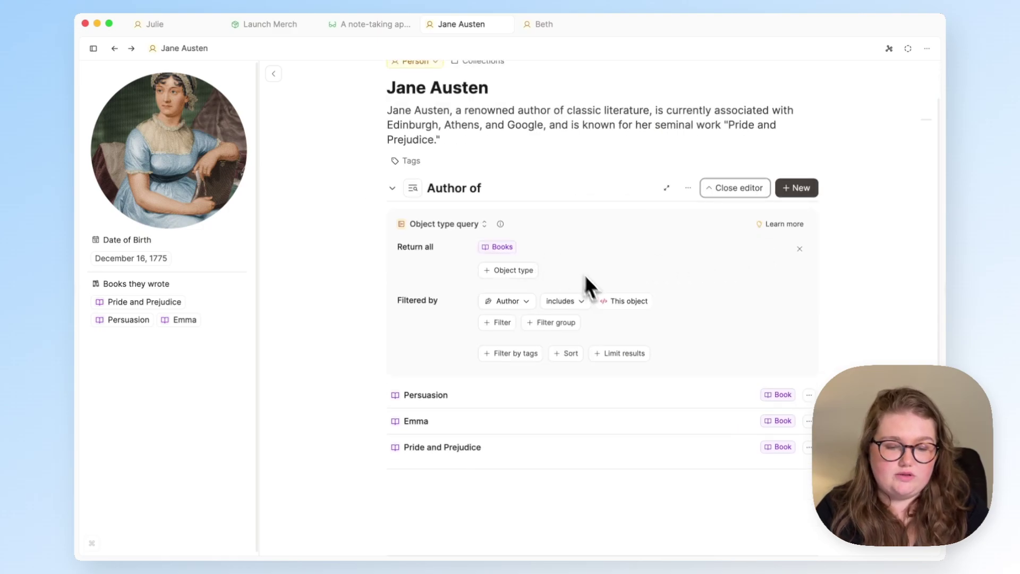
Collapse the Author of query settings and open the book Emma beside the page.
scroll(586, 293, "up", 2)
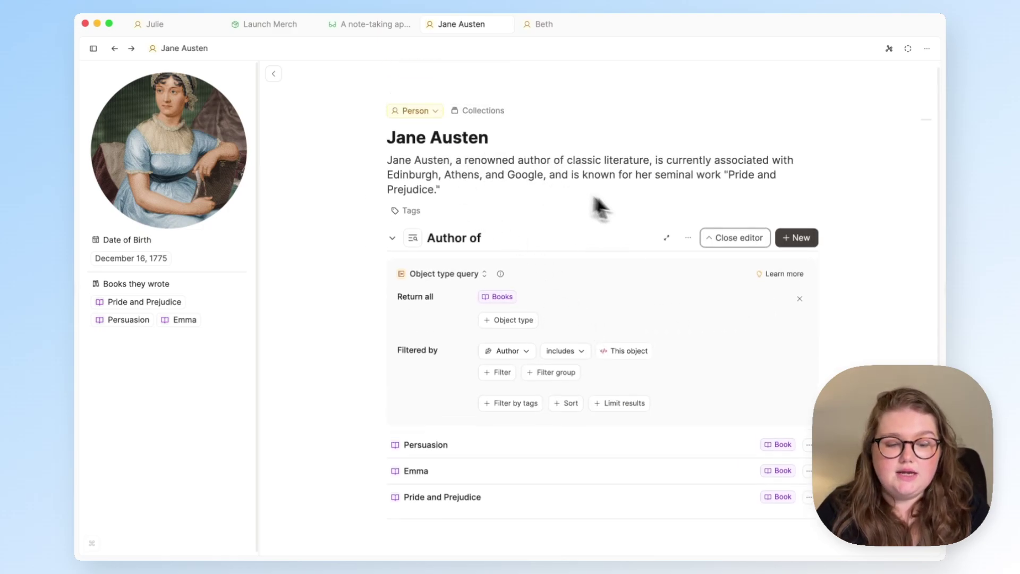
left_click(708, 242)
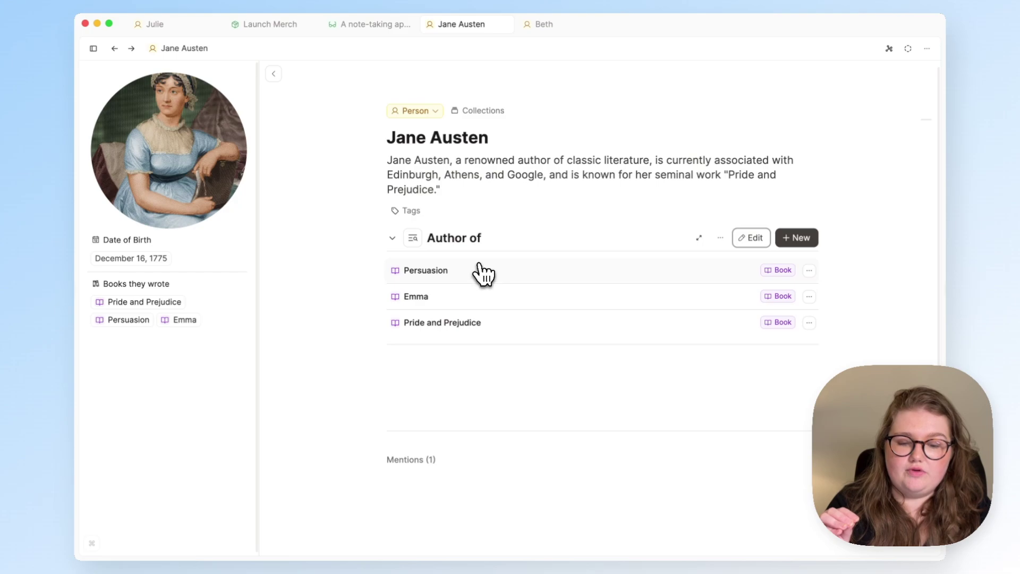
mouse_move(246, 318)
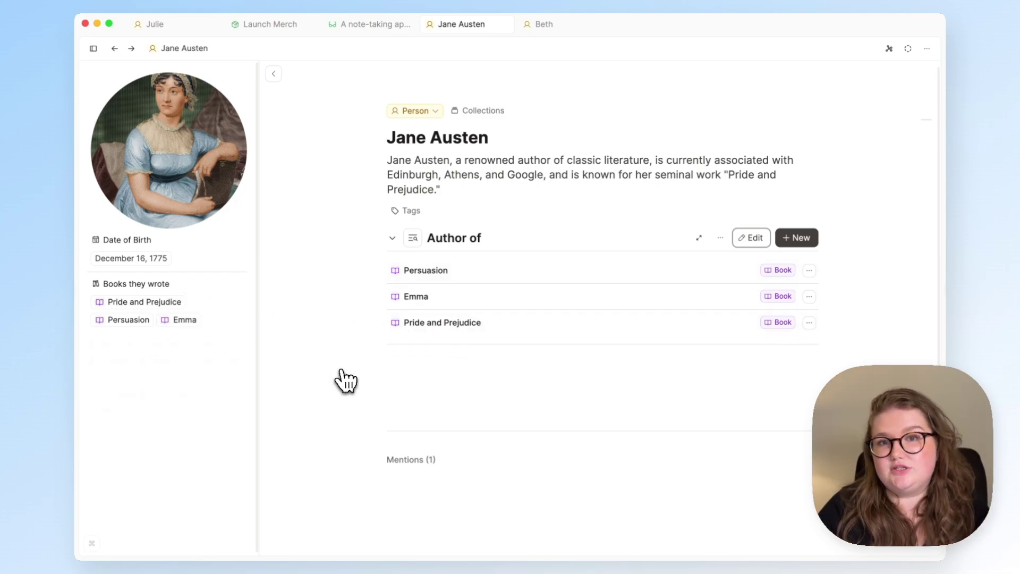
left_click(185, 320)
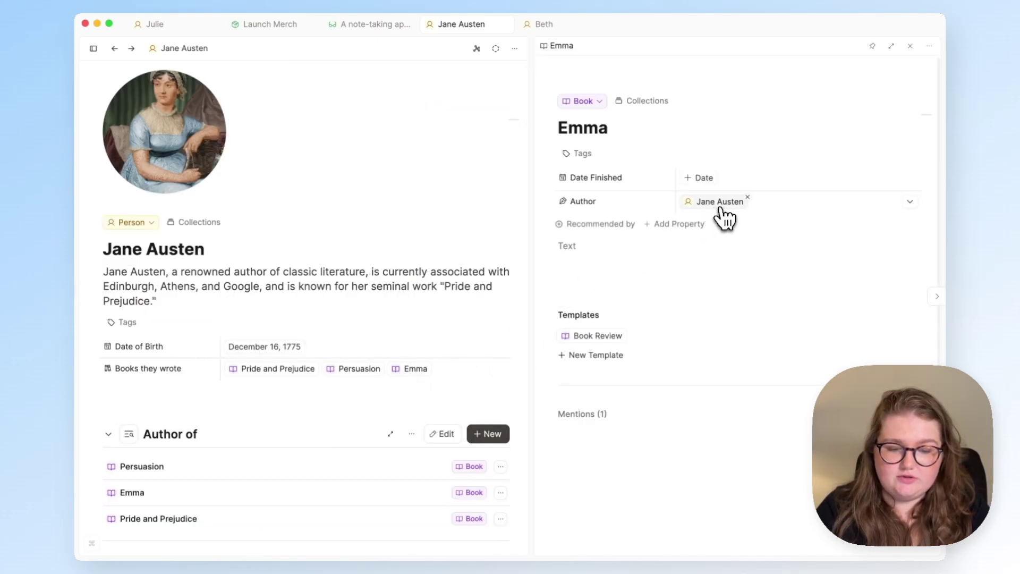
Remove Jane Austen as Emma's author, re-add Emma under Books they wrote, then close Emma.
left_click(751, 201)
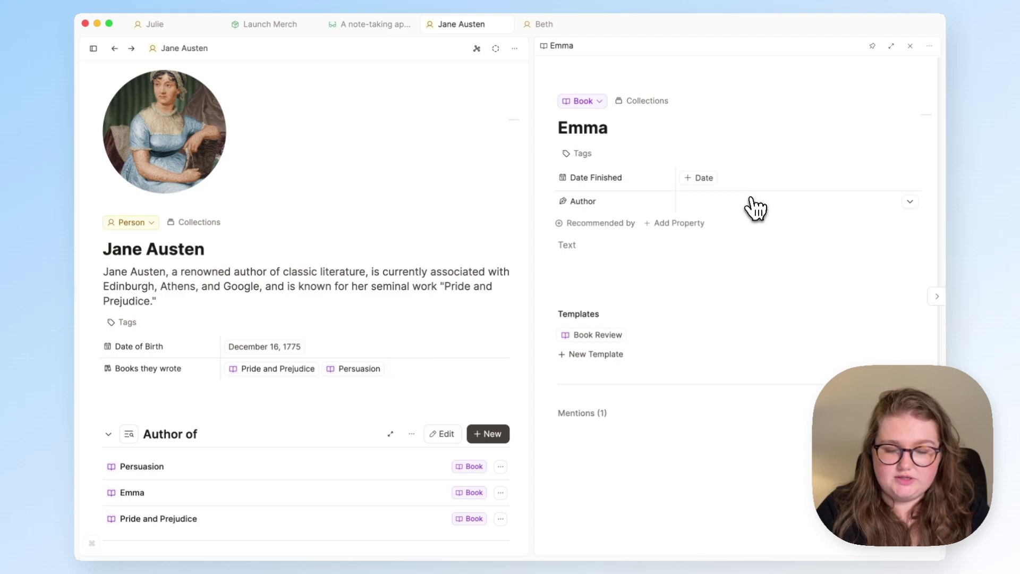
left_click(414, 375)
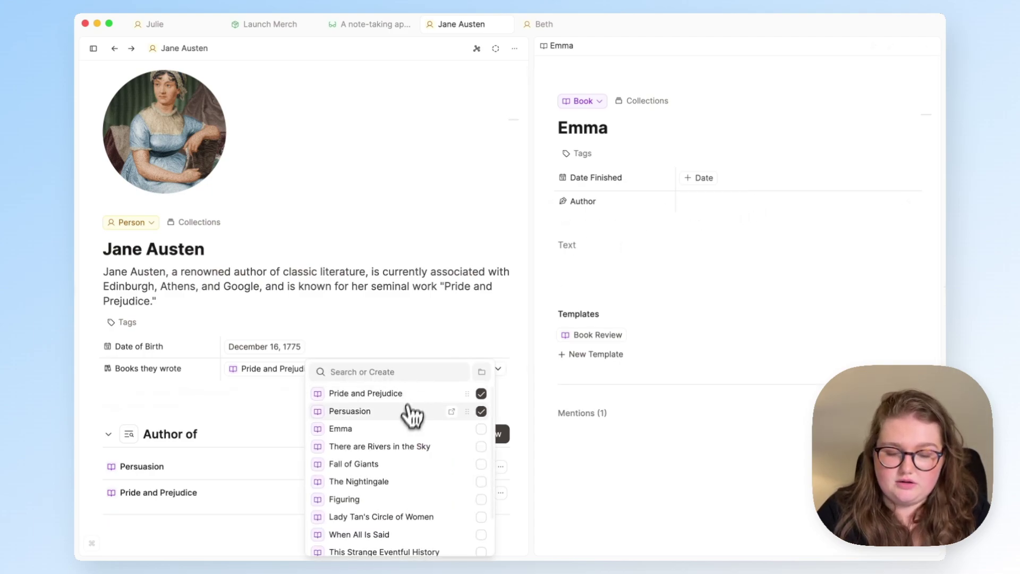
left_click(399, 429)
left_click(734, 290)
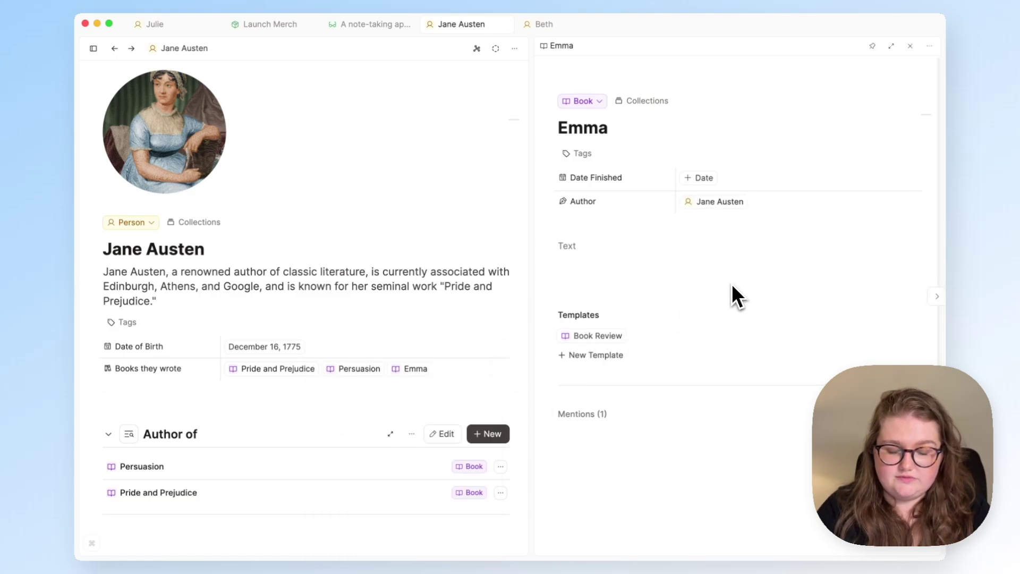
key("Escape")
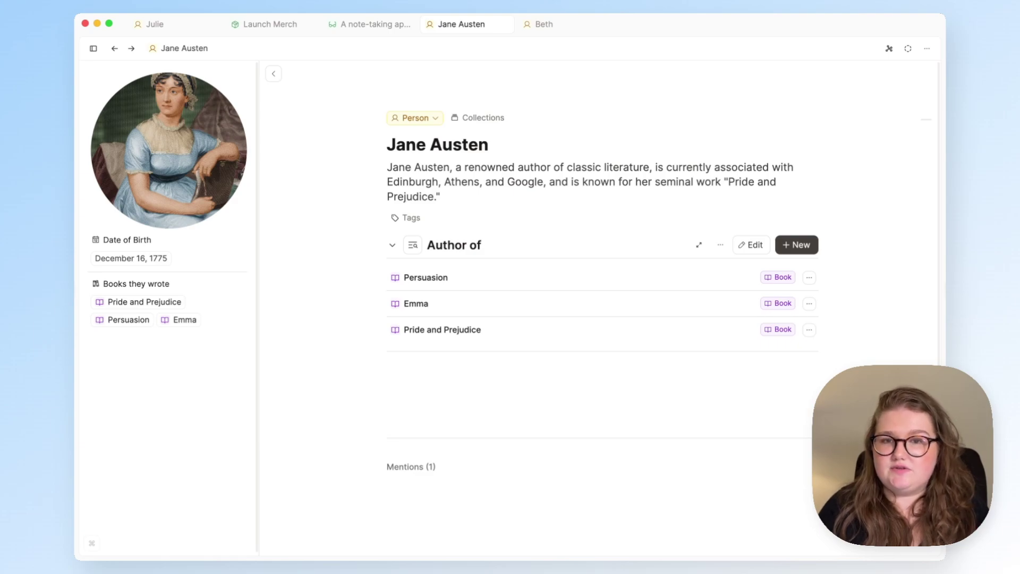
Show the Author of query's details and preview its books as wall, grid and table layouts.
mouse_move(212, 342)
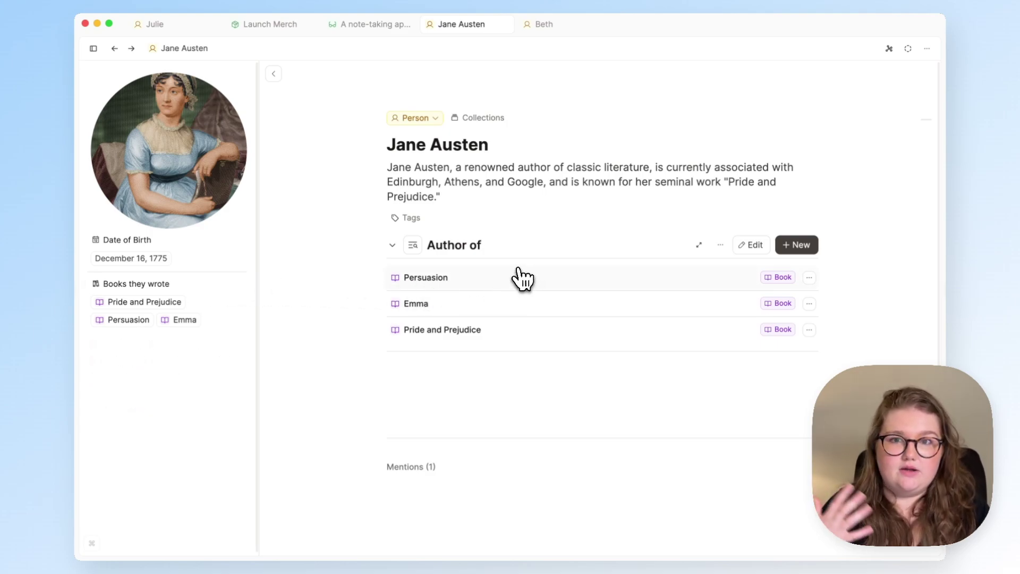
left_click(600, 260)
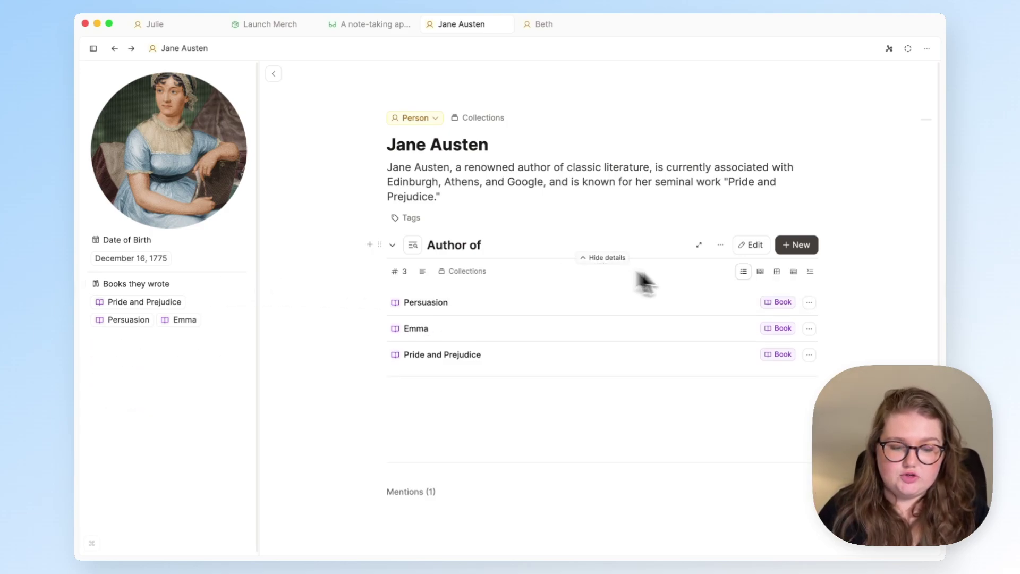
left_click(765, 272)
left_click(777, 272)
left_click(793, 273)
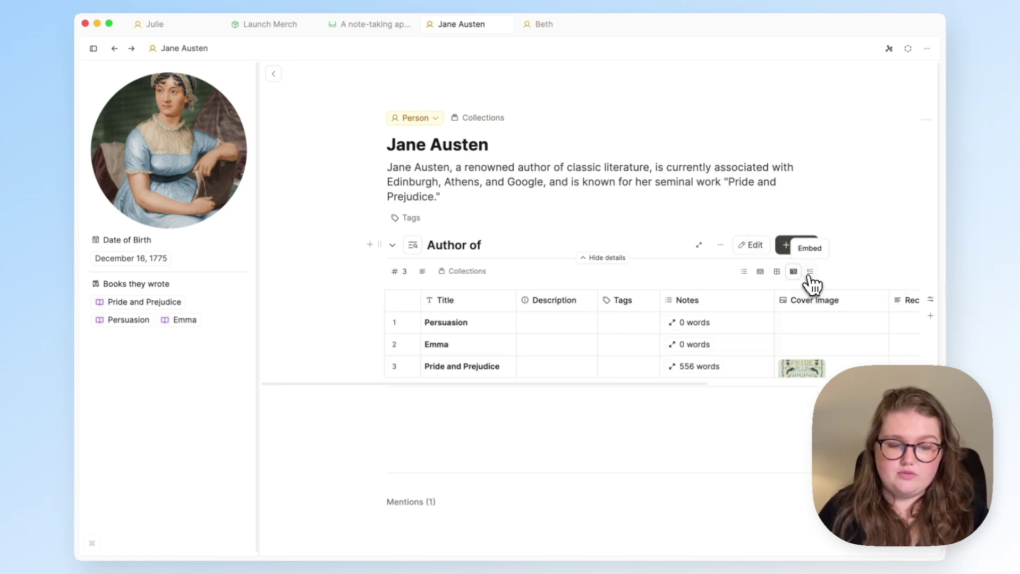
left_click(810, 272)
left_click(793, 272)
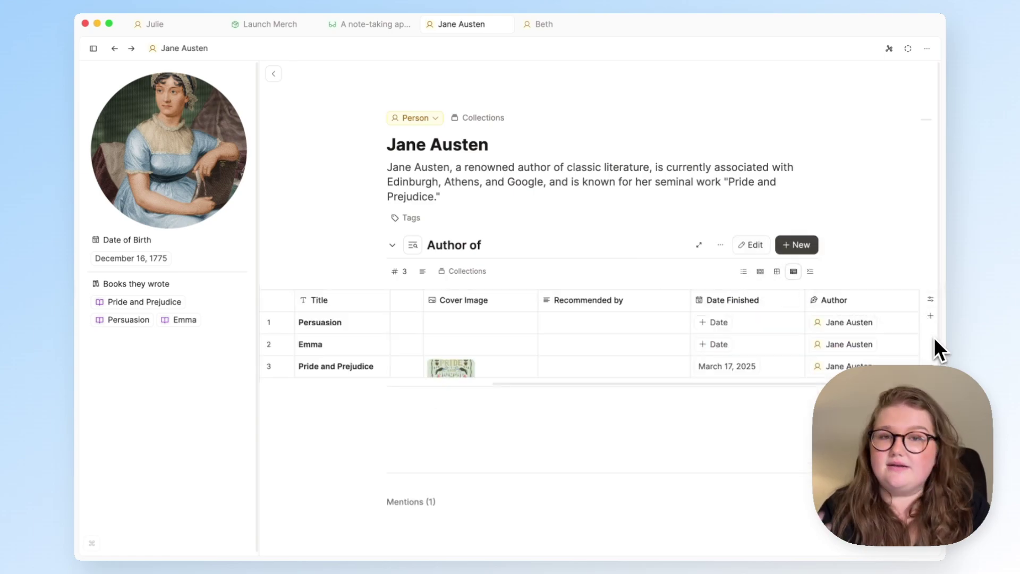
Check the table display settings, return the books to a list, and open the query settings.
left_click(933, 300)
mouse_move(910, 306)
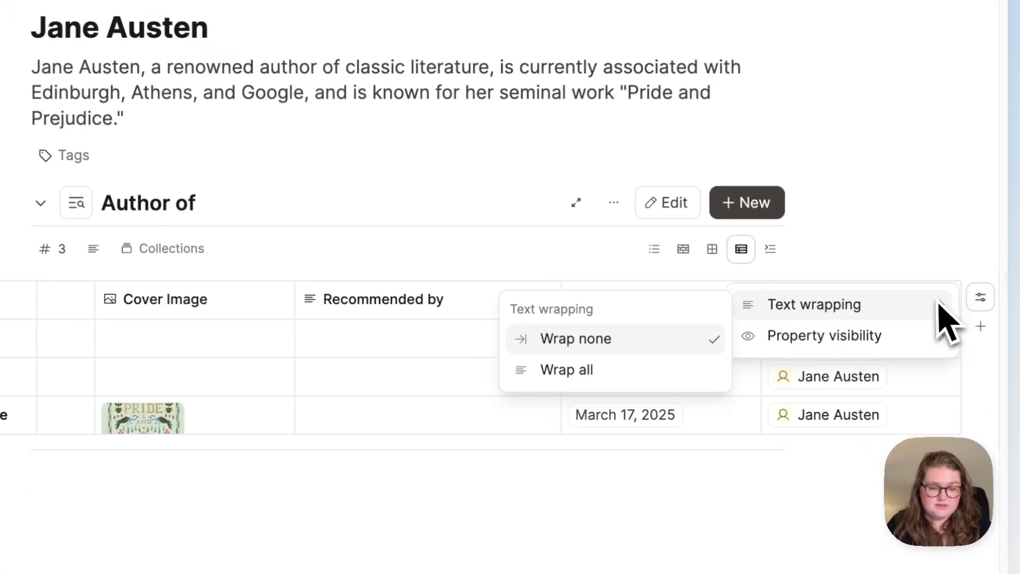
left_click(934, 269)
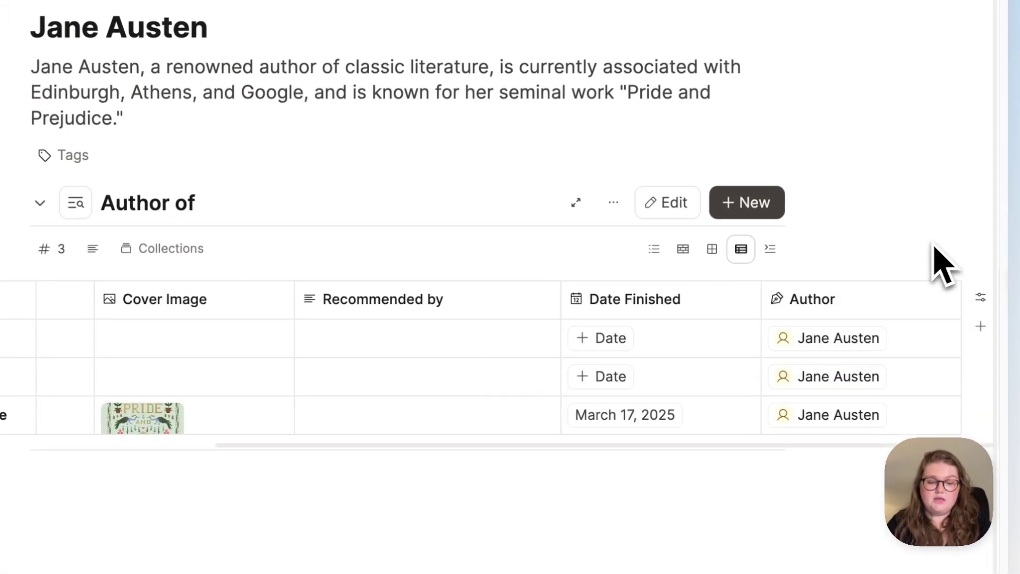
left_click(655, 250)
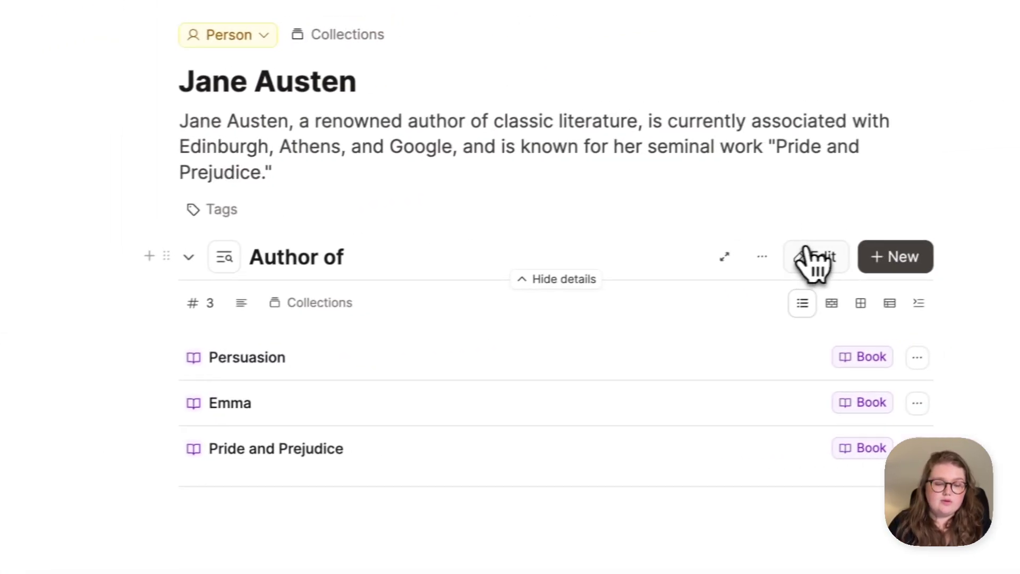
left_click(813, 258)
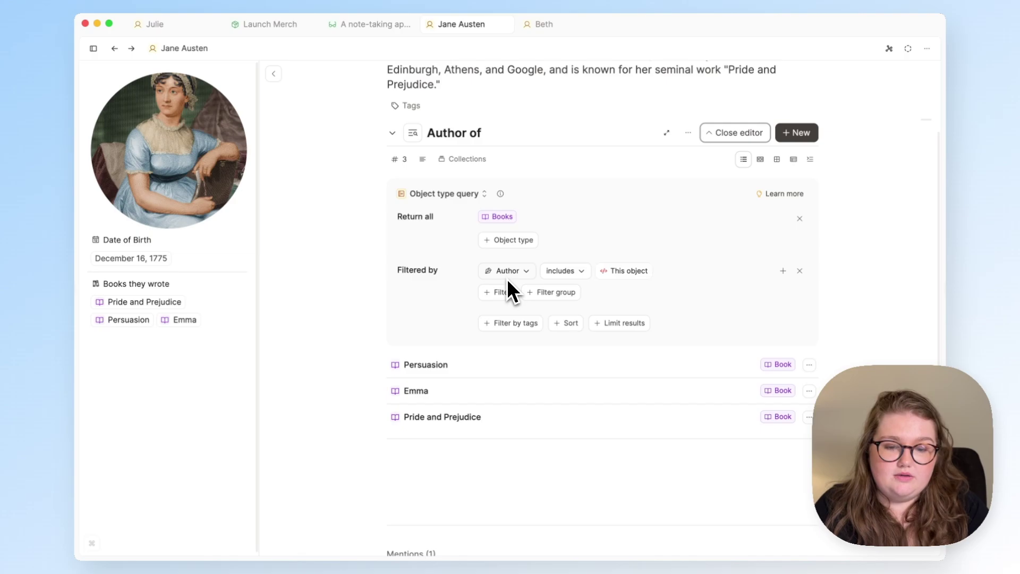
scroll(507, 279, "down", 2)
Add an empty 'and Title includes' filter row to the Author of query and open its property dropdown.
left_click(502, 261)
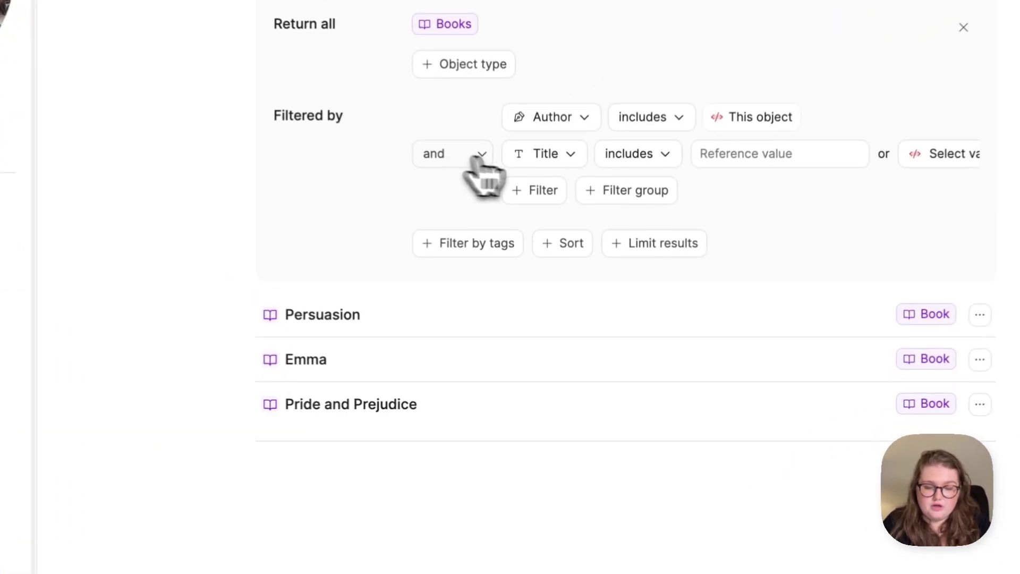
left_click(532, 155)
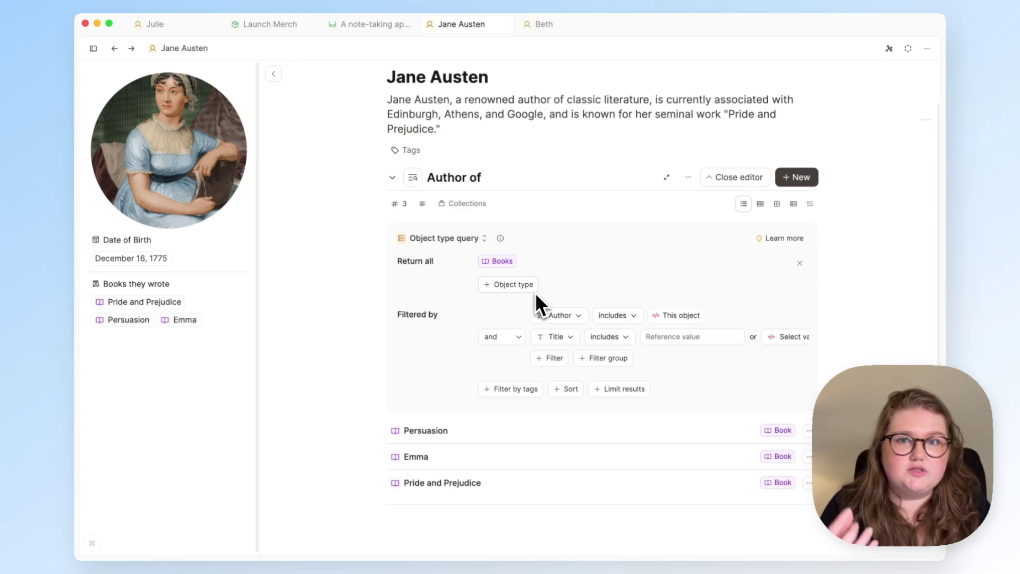
mouse_move(239, 246)
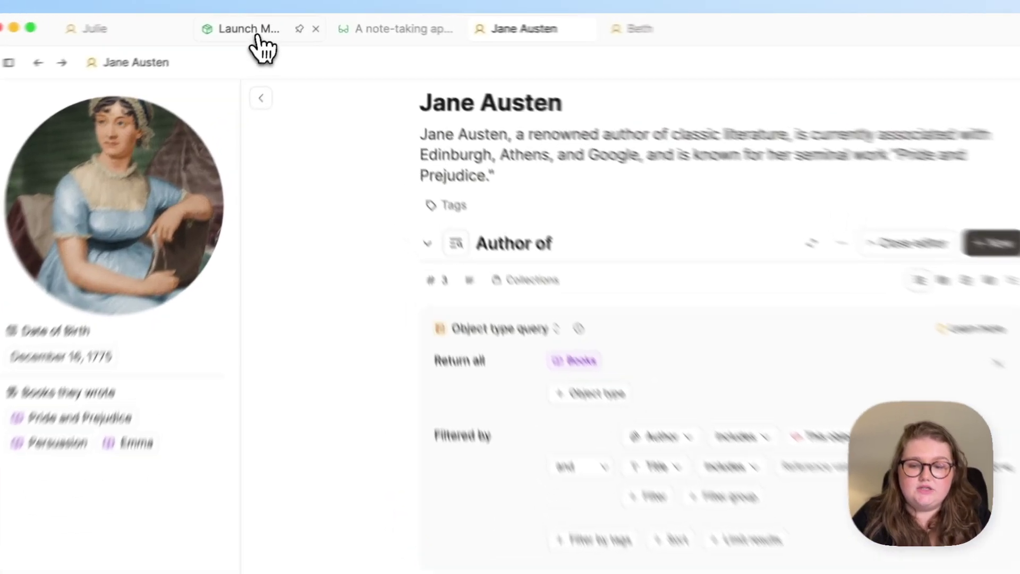
On Launch Merch, switch Project Meetings to gallery then embedded pages, then return to Jane Austen.
left_click(274, 24)
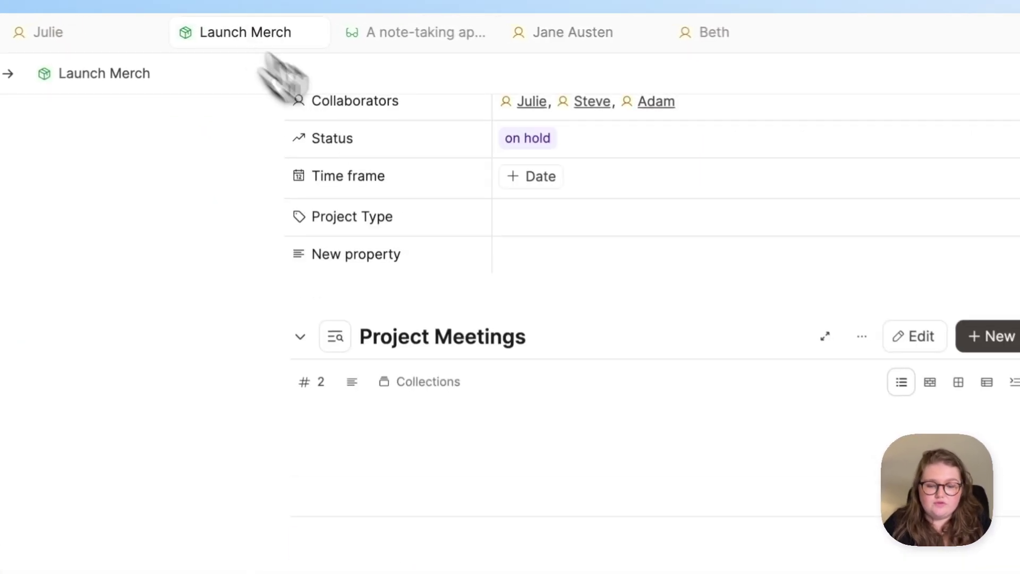
left_click(753, 255)
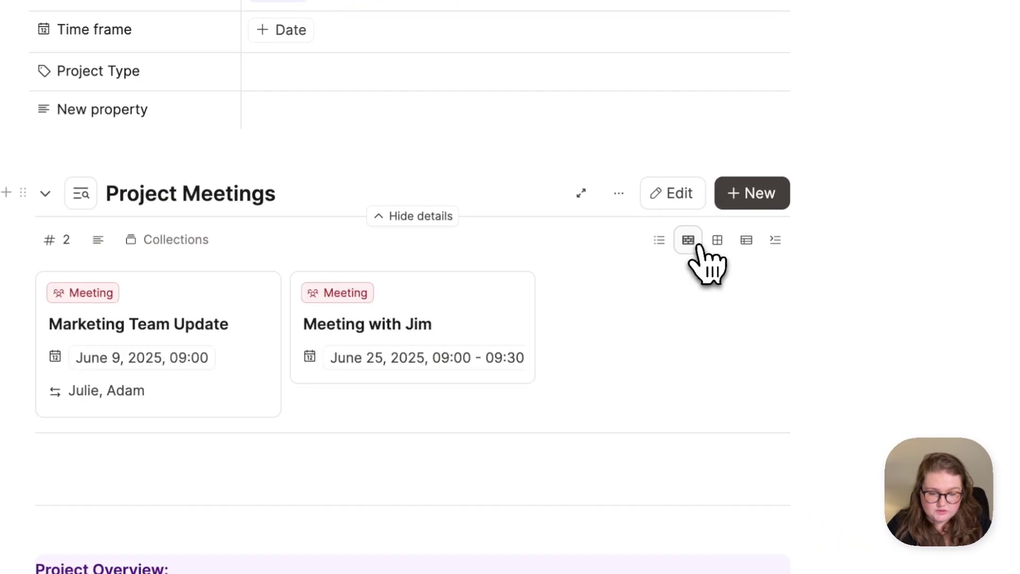
left_click(776, 241)
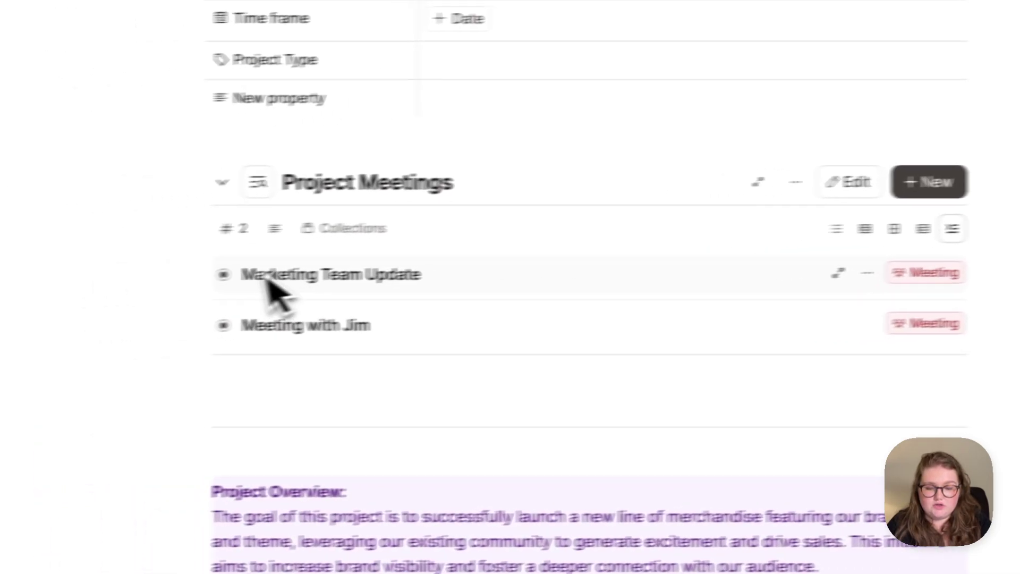
left_click(223, 274)
left_click(224, 274)
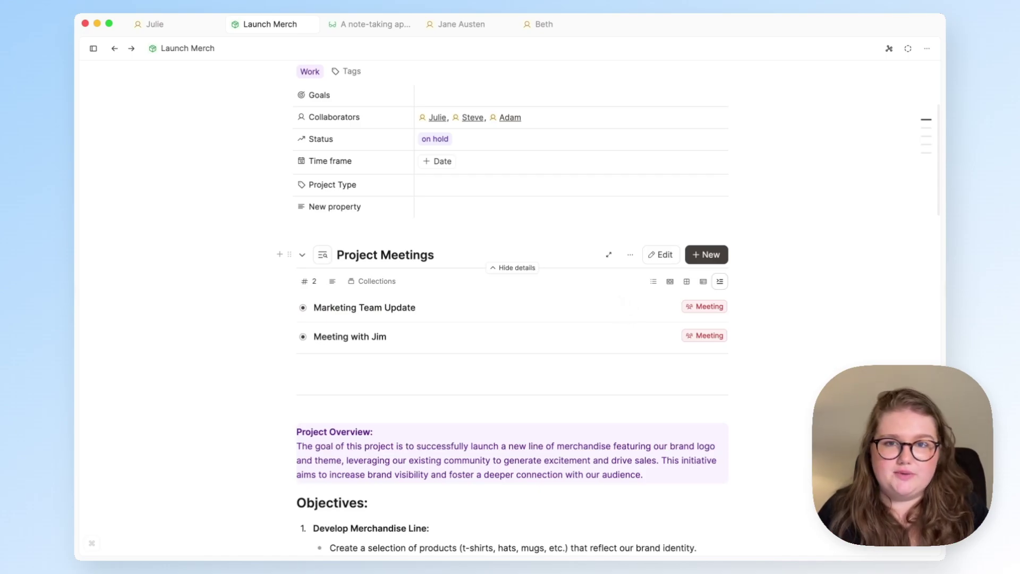
key("super+4")
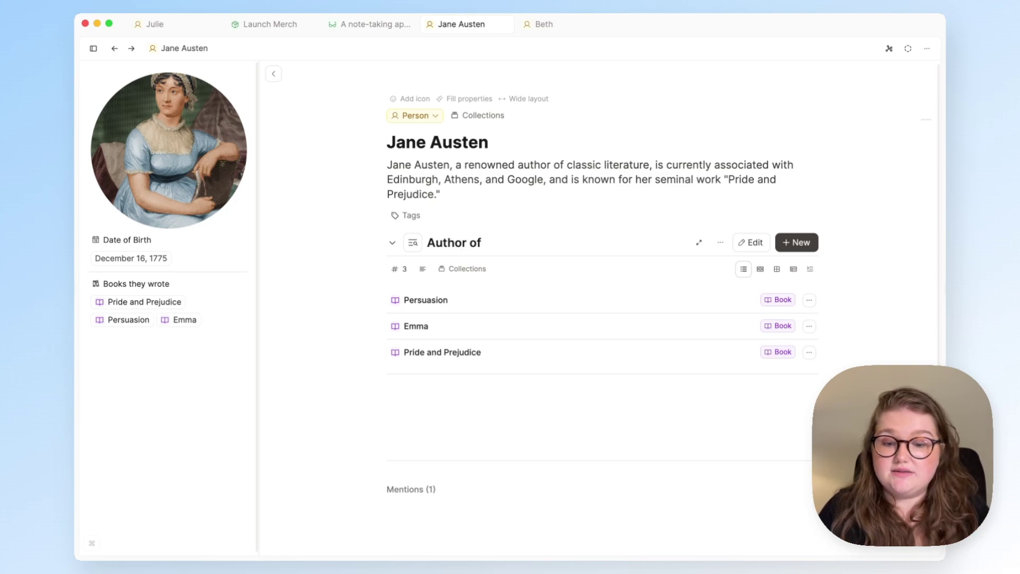
Open Author of as its own page, check its Backlinks, compare with Jane Austen's page, then go to Beth.
left_click(699, 242)
left_click(161, 110)
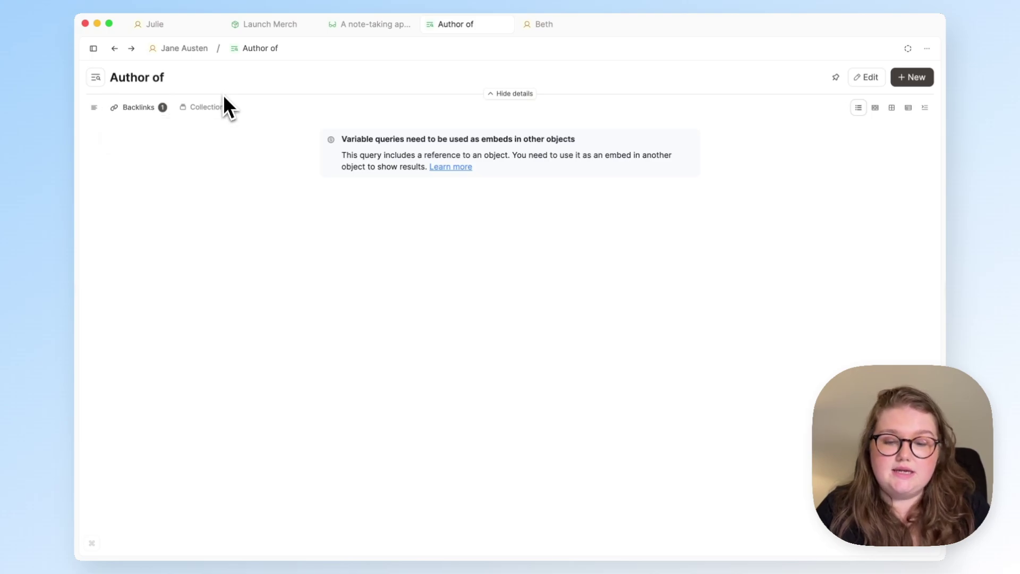
key("super+bracketleft")
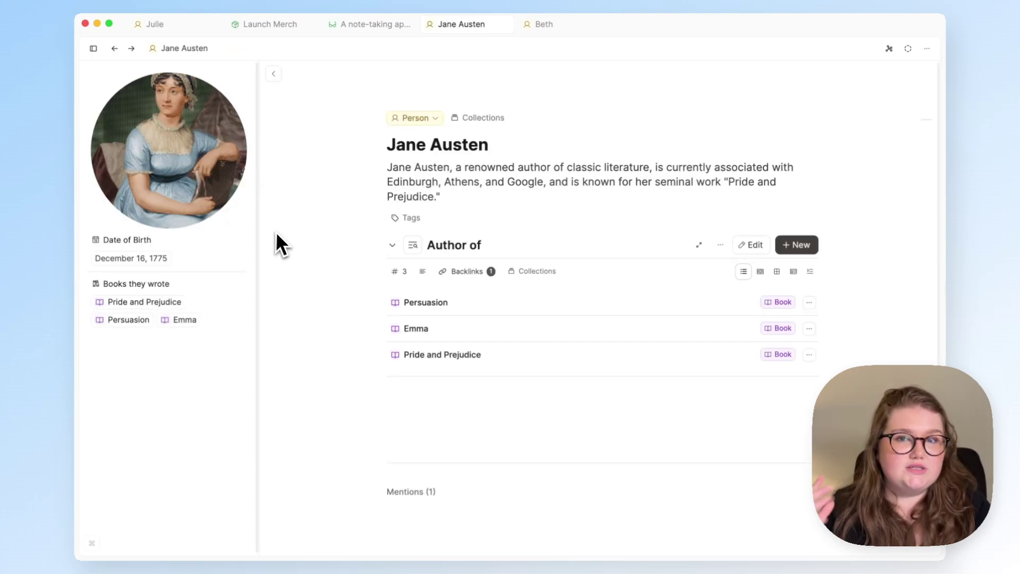
key("super+bracketright")
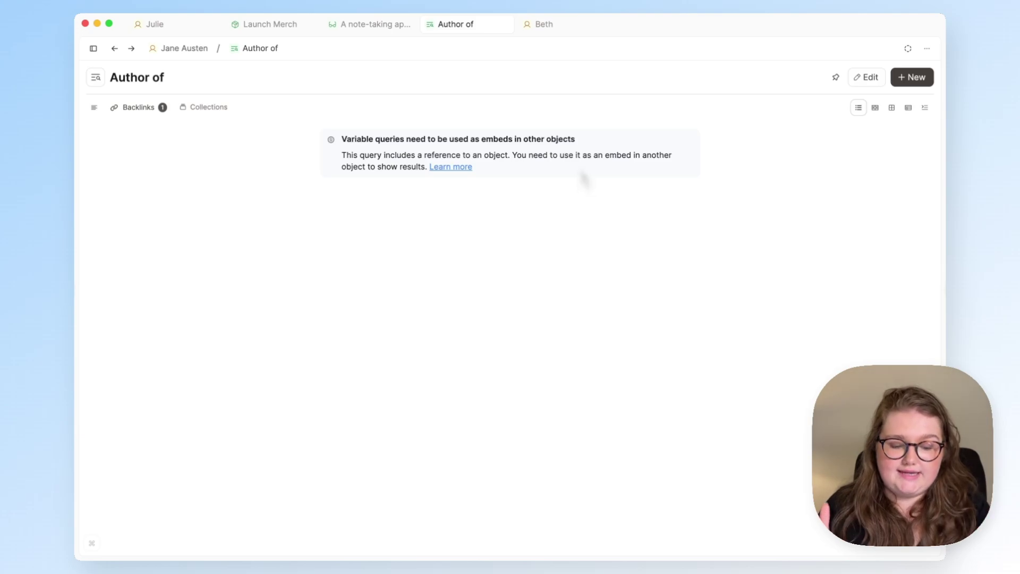
key("super+bracketleft")
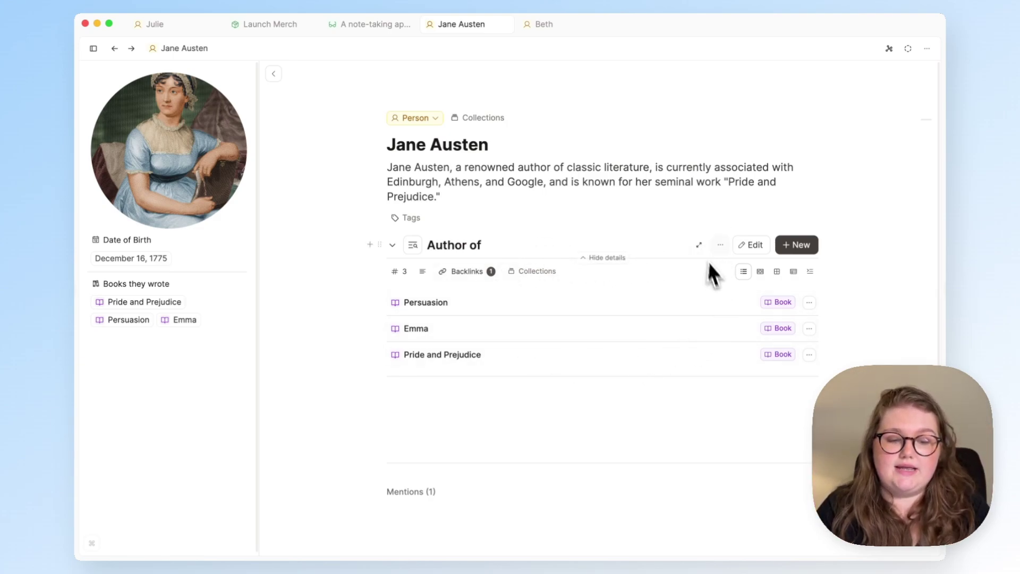
left_click(699, 245)
key("ctrl+Tab")
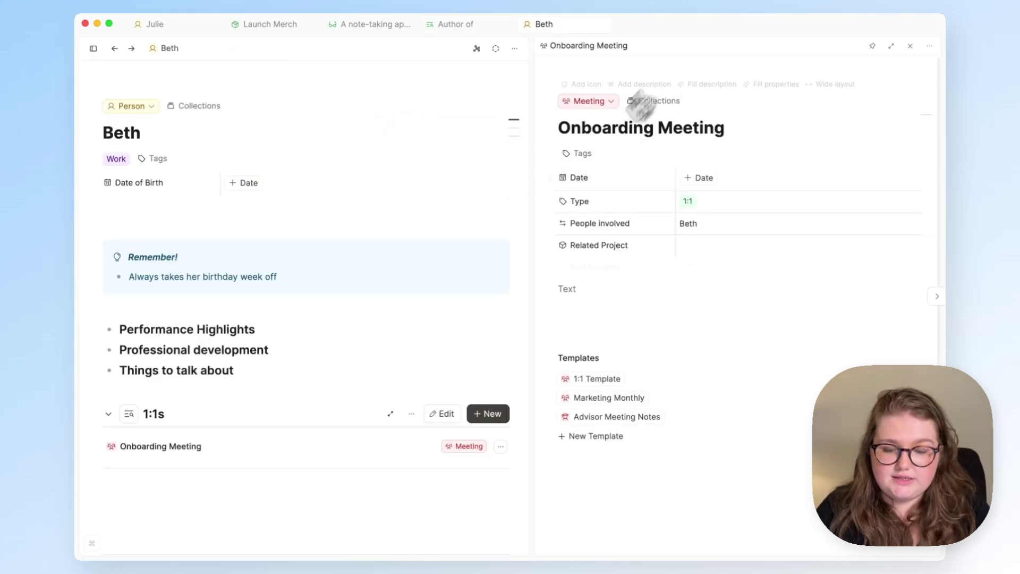
On a new line below Beth's 1:1s query, try an @ mention, then the /query command.
scroll(422, 392, "down", 3)
left_click(340, 432)
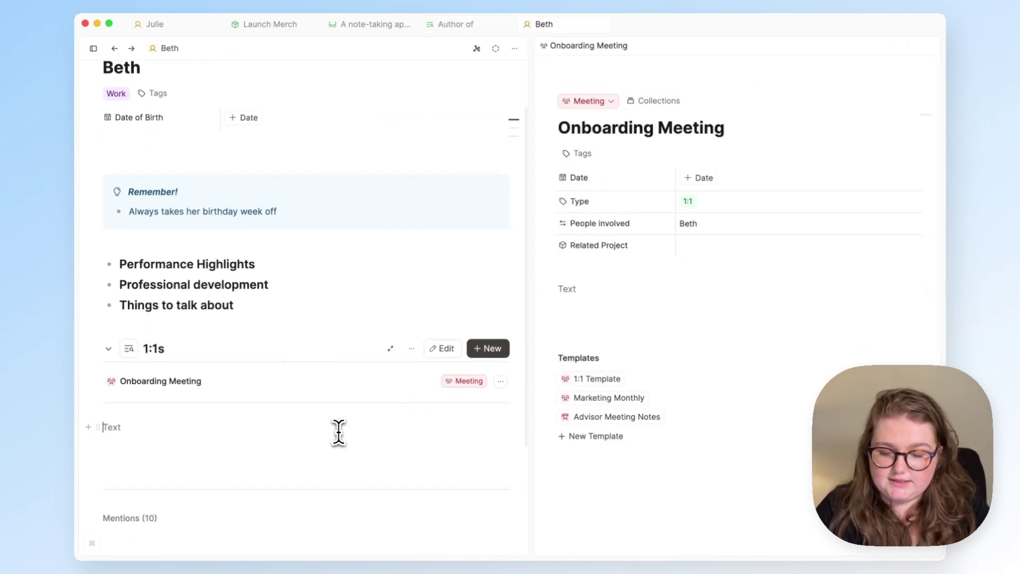
type("@")
key("BackSpace")
type("/quer")
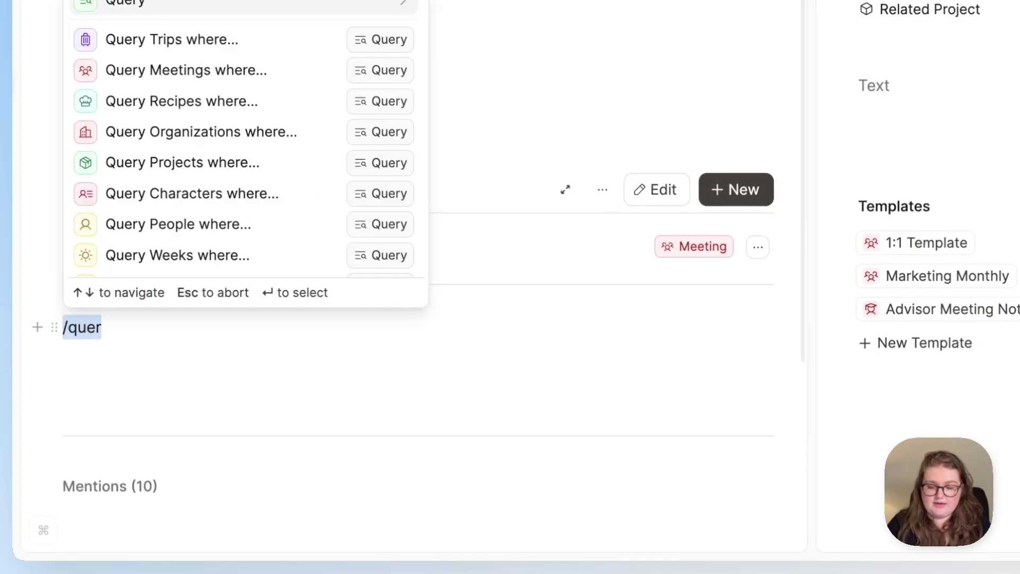
key("BackSpace")
key("BackSpace")
key("BackSpace")
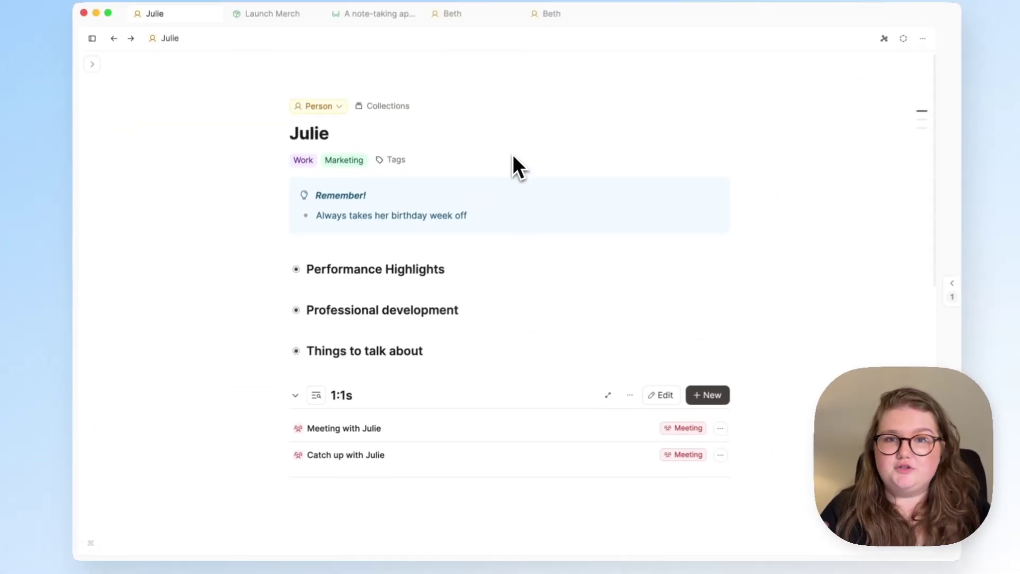